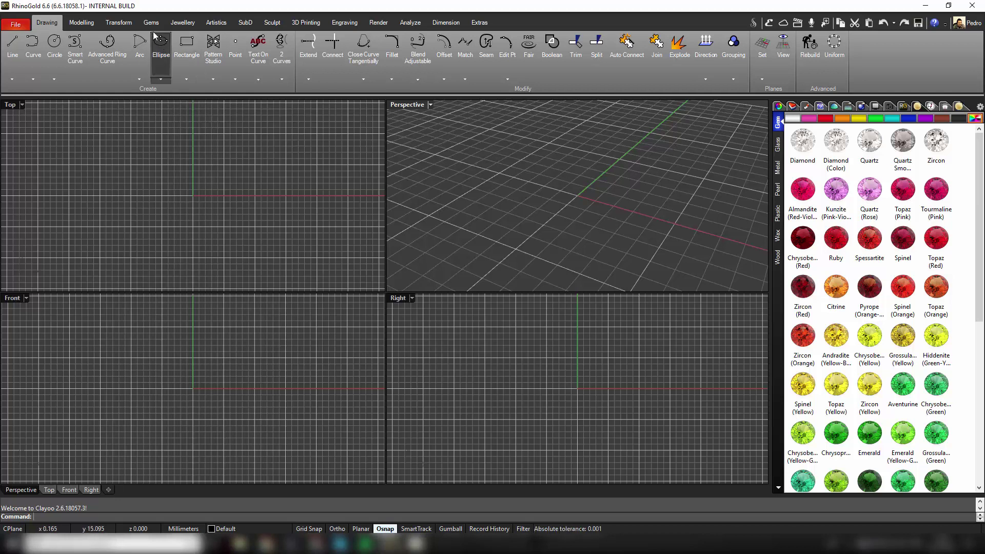
Step: Create a 6 mm diameter brilliant-cut Diamond (Color) gem with Gem Studio
{"action": "left_click", "coordinate": [14, 75]}
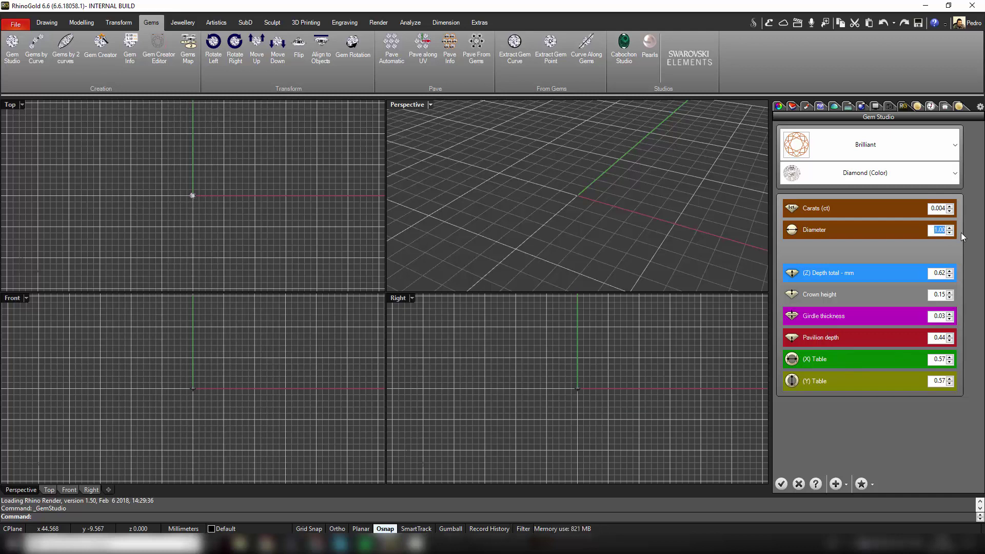
{"action": "key", "text": "Return"}
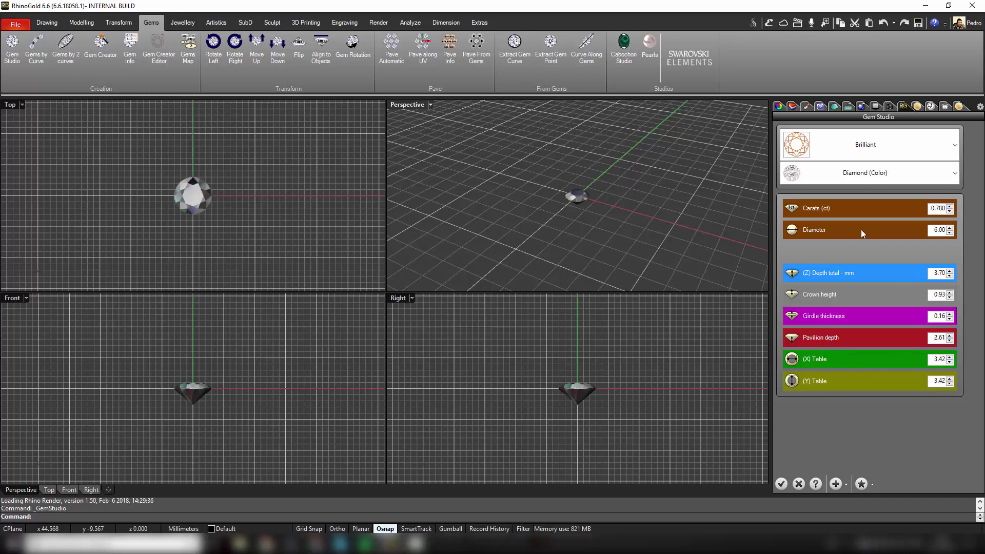
{"action": "right_click_drag", "start_coordinate": [611, 246], "coordinate": [622, 275]}
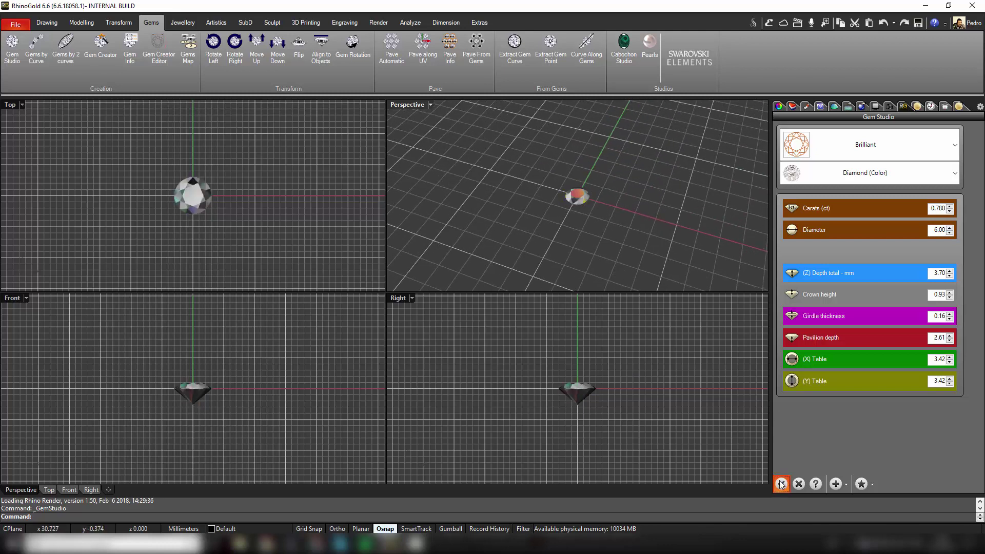
{"action": "left_click", "coordinate": [781, 483]}
Step: Maximize the Perspective viewport and set its display mode to Shaded
{"action": "double_click", "coordinate": [417, 106]}
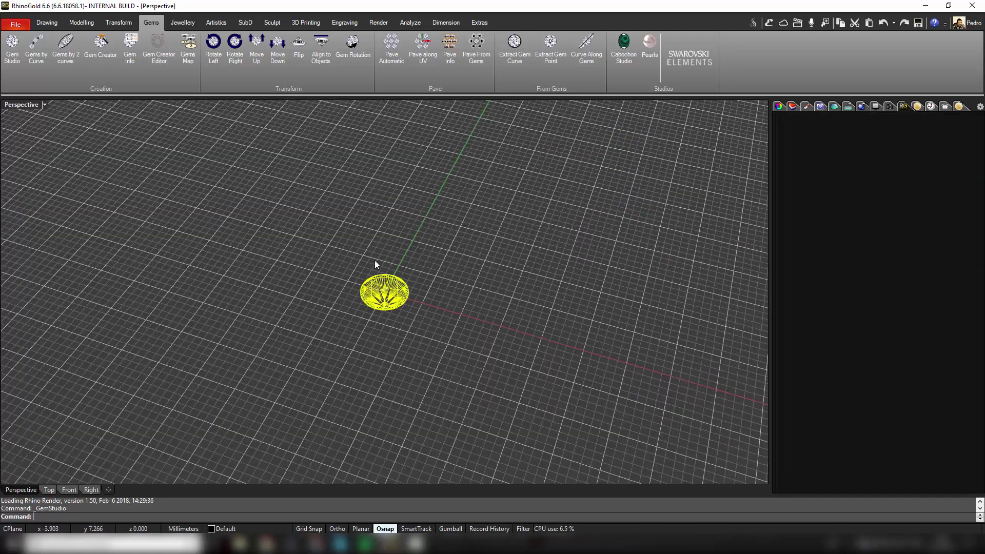
{"action": "scroll", "coordinate": [374, 262], "scroll_direction": "up", "scroll_amount": 3}
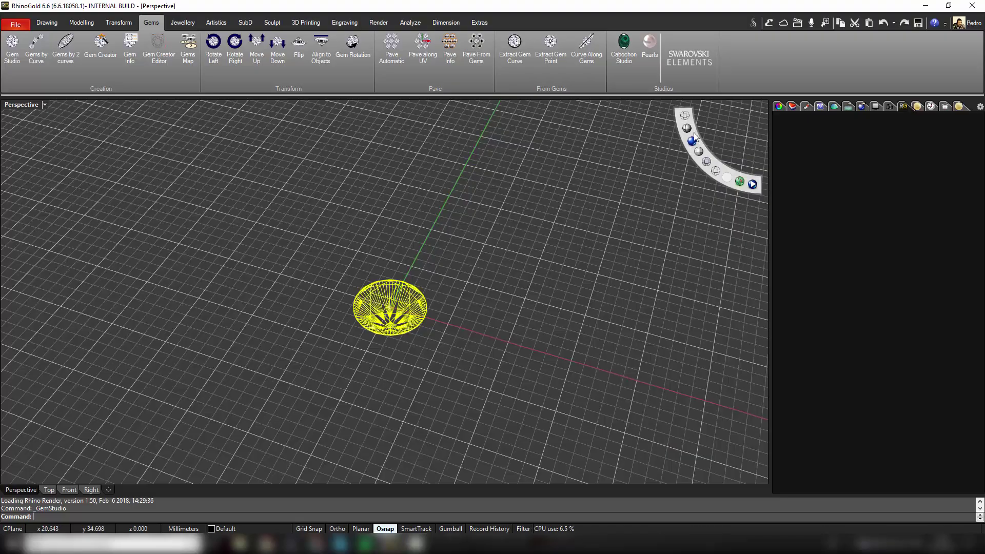
{"action": "left_click", "coordinate": [689, 130]}
{"action": "left_click", "coordinate": [469, 328]}
Step: Examine the shaded diamond from several angles
{"action": "mouse_move", "coordinate": [463, 348]}
{"action": "right_mouse_down"}
{"action": "mouse_move", "coordinate": [475, 352]}
{"action": "mouse_move", "coordinate": [549, 316]}
{"action": "right_mouse_up"}
{"action": "key", "text": "Down"}
{"action": "key", "text": "Down"}
{"action": "key", "text": "Down"}
{"action": "key", "text": "Down"}
{"action": "key", "text": "Down"}
{"action": "key", "text": "Down"}
{"action": "key", "text": "Down"}
{"action": "key", "text": "Down"}
{"action": "left_click", "coordinate": [427, 301]}
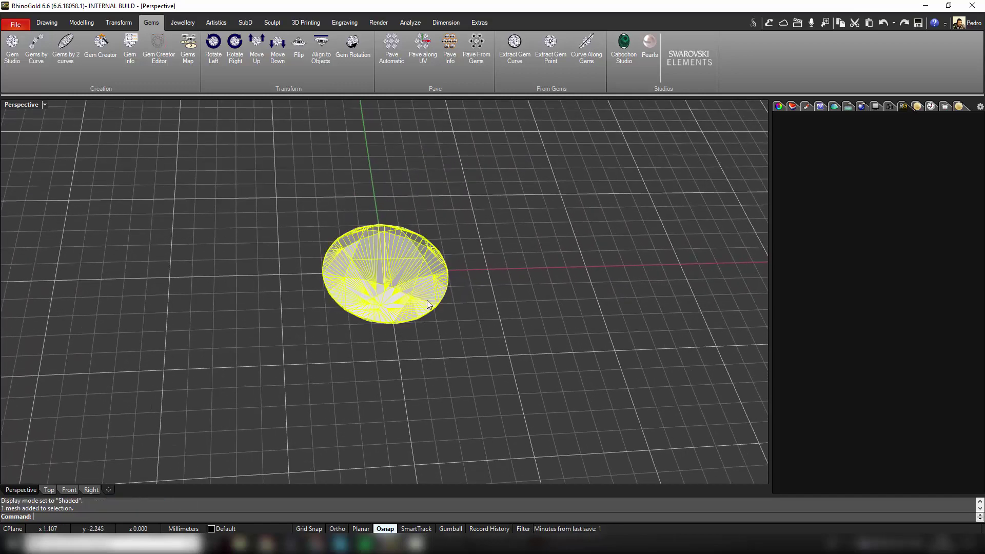
{"action": "left_click", "coordinate": [184, 23]}
{"action": "key", "text": "Right"}
{"action": "key", "text": "Right"}
{"action": "key", "text": "Right"}
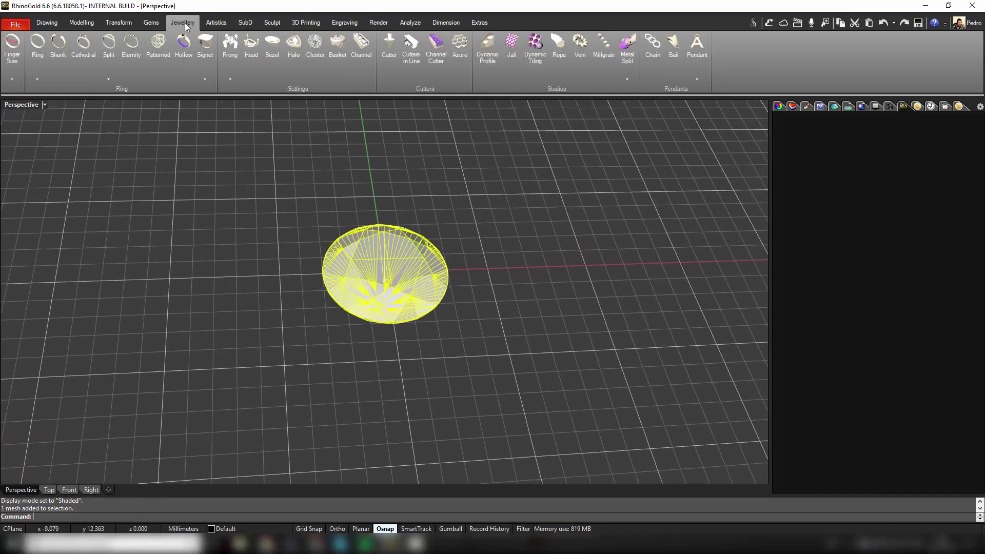
{"action": "key", "text": "Right"}
{"action": "key", "text": "Right"}
{"action": "key", "text": "Right"}
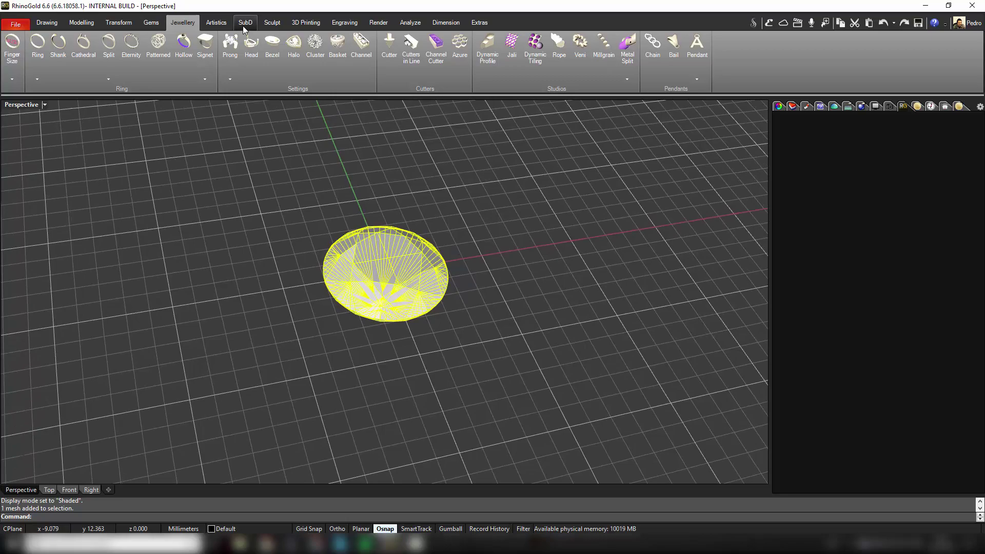
Step: Deselect the diamond and start a USA size 7 SubD ring with 2 outer and 2 inner segments
{"action": "left_click", "coordinate": [243, 24]}
{"action": "key", "text": "Right"}
{"action": "key", "text": "Right"}
{"action": "key", "text": "Right"}
{"action": "key", "text": "Down"}
{"action": "key", "text": "Down"}
{"action": "key", "text": "Down"}
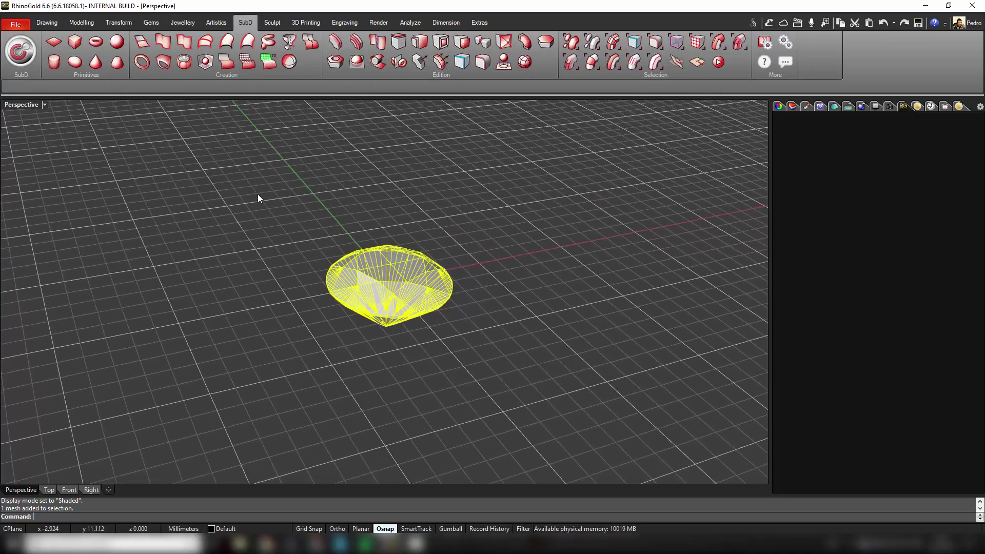
{"action": "key", "text": "Down"}
{"action": "key", "text": "Down"}
{"action": "key", "text": "Down"}
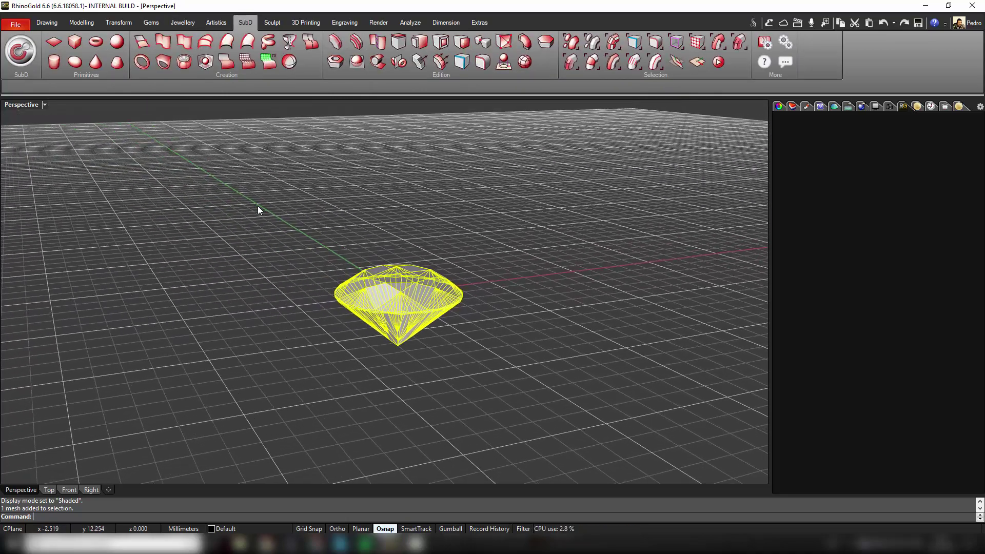
{"action": "key", "text": "Escape"}
{"action": "key", "text": "Down"}
{"action": "key", "text": "Down"}
{"action": "key", "text": "Down"}
{"action": "key", "text": "Down"}
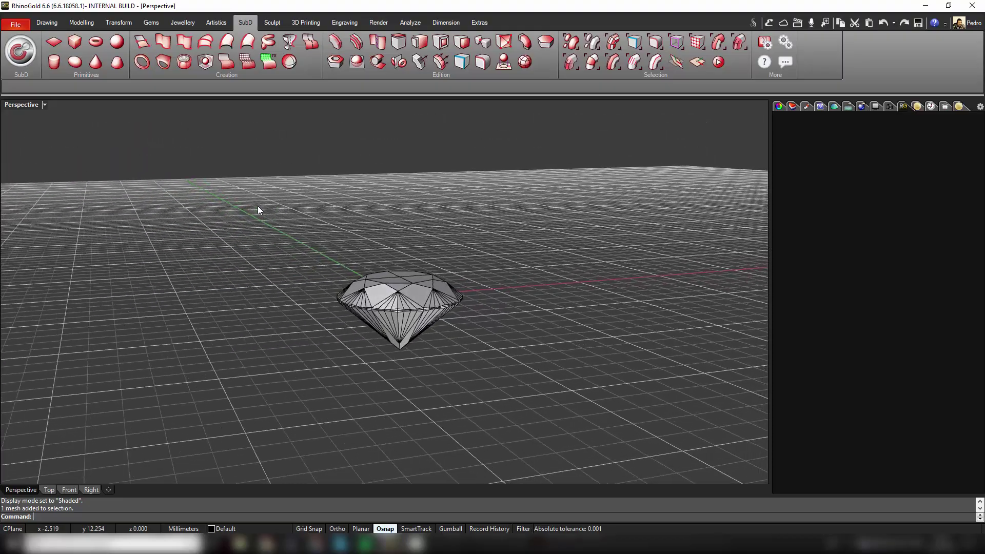
{"action": "key", "text": "Up"}
{"action": "key", "text": "Up"}
{"action": "key", "text": "Up"}
{"action": "key", "text": "Up"}
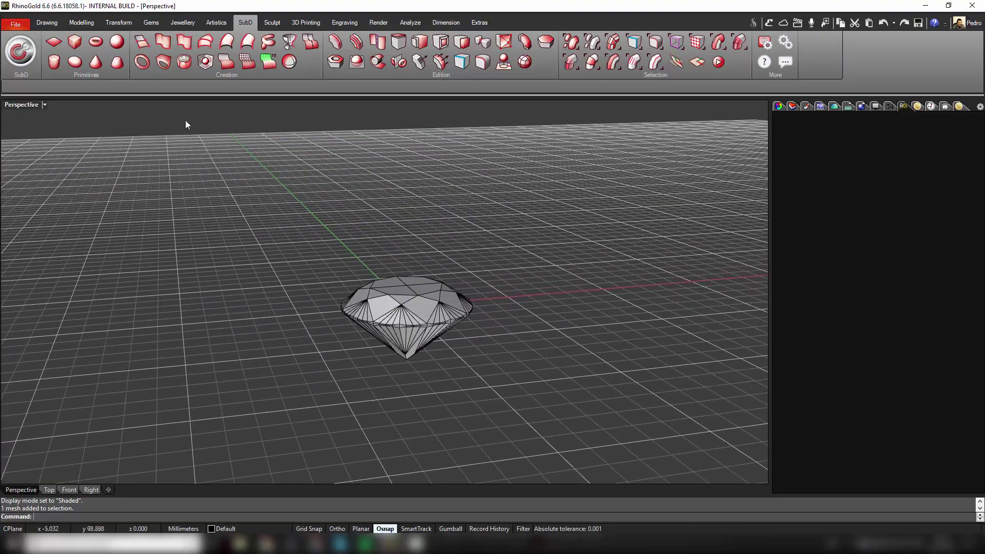
{"action": "left_click", "coordinate": [142, 66]}
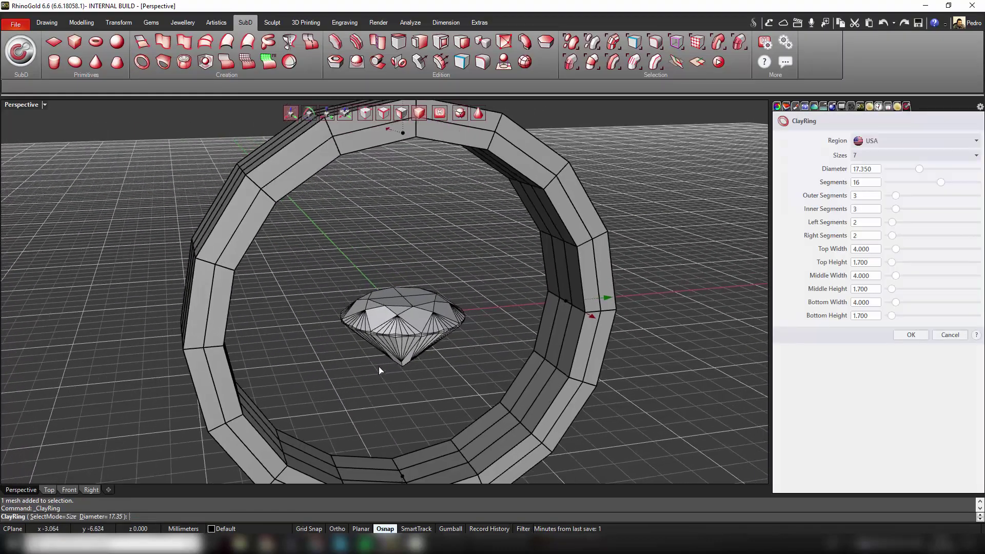
{"action": "key", "text": "Left"}
{"action": "key", "text": "Left"}
{"action": "key", "text": "Left"}
{"action": "key", "text": "Left"}
{"action": "key", "text": "Left"}
{"action": "key", "text": "Left"}
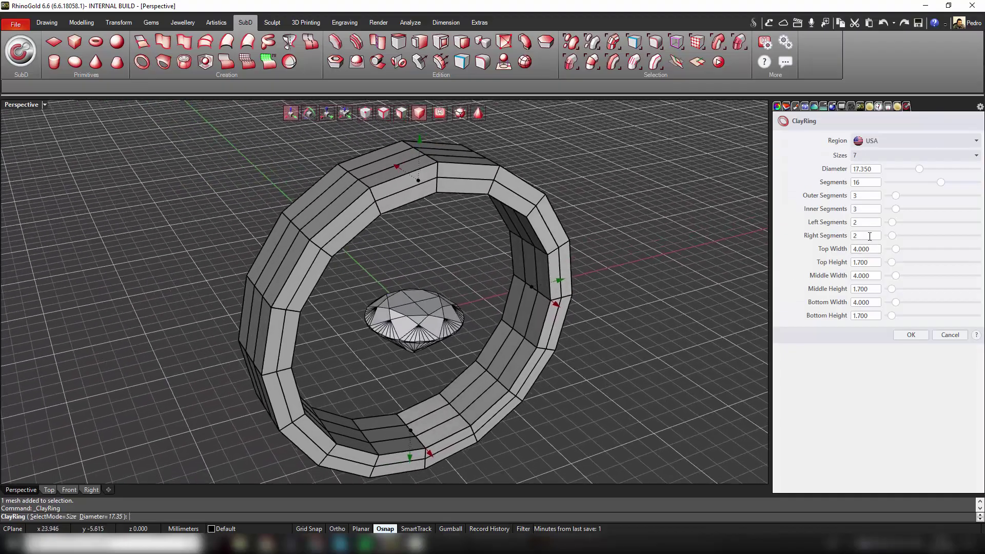
{"action": "key", "text": "Left"}
{"action": "left_click_drag", "start_coordinate": [896, 211], "coordinate": [893, 198]}
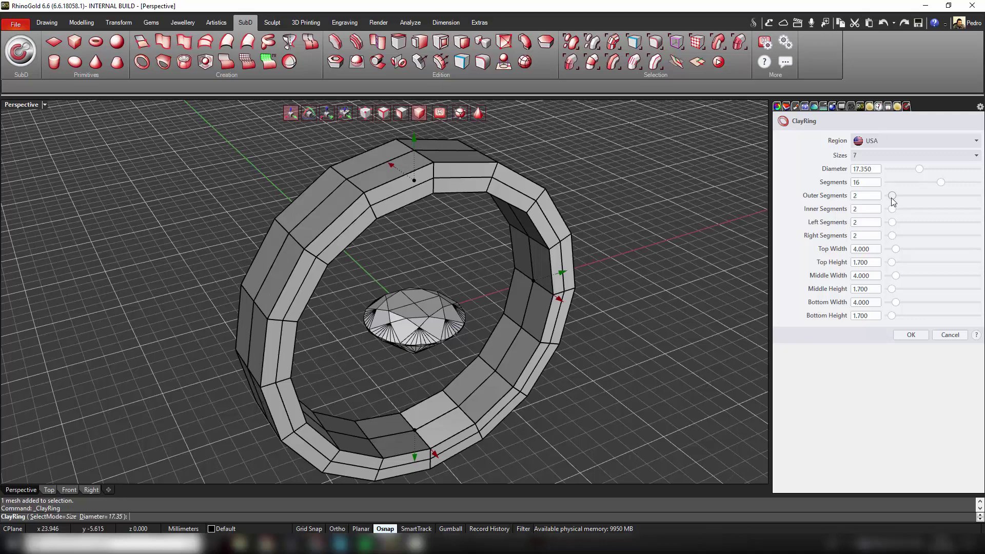
Step: Set the ring's top, middle and bottom widths to 2.5 mm, smooth its display and create it
{"action": "right_click_drag", "start_coordinate": [599, 275], "coordinate": [728, 294]}
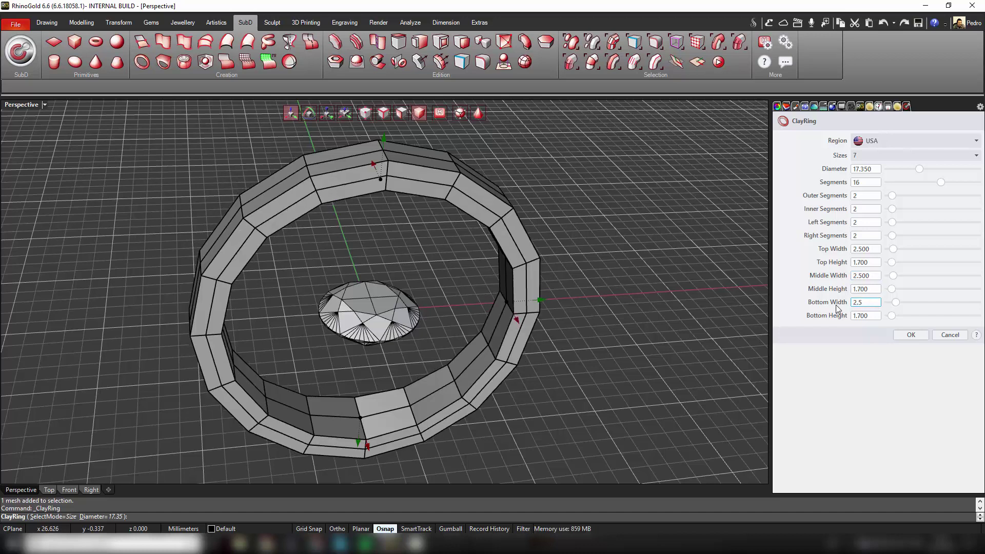
{"action": "left_click", "coordinate": [871, 276]}
{"action": "right_click_drag", "start_coordinate": [575, 323], "coordinate": [476, 133]}
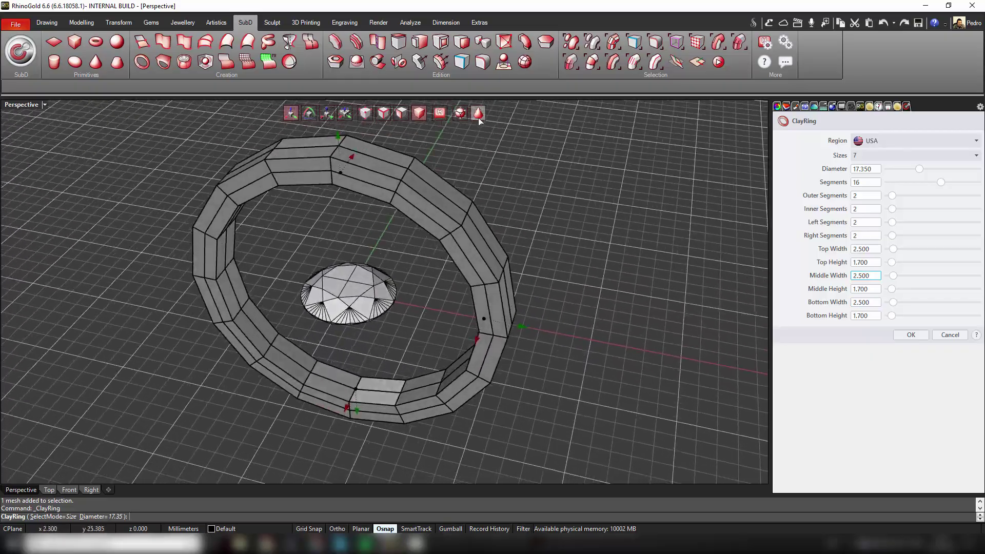
{"action": "left_click", "coordinate": [478, 118]}
{"action": "right_click_drag", "start_coordinate": [557, 272], "coordinate": [558, 271]}
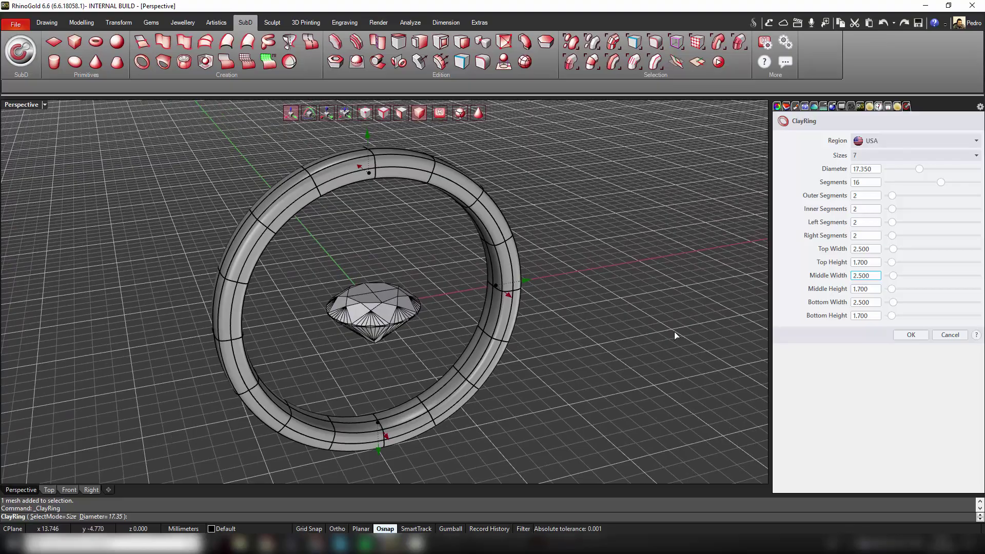
{"action": "left_click", "coordinate": [908, 334]}
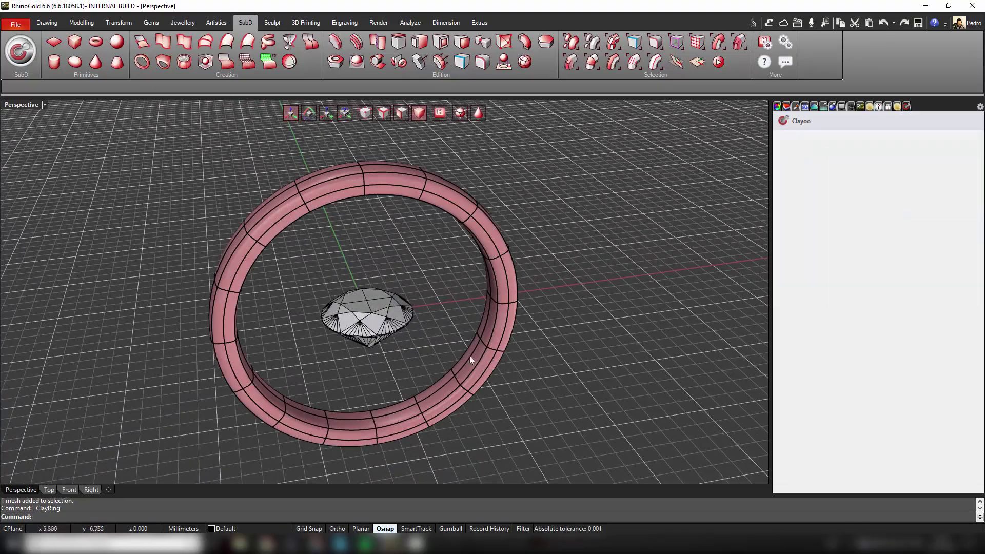
Step: Move the diamond straight up in the Front view until its pointed tip sits inside the top of the ring band
{"action": "left_click", "coordinate": [388, 334]}
{"action": "left_click", "coordinate": [70, 490]}
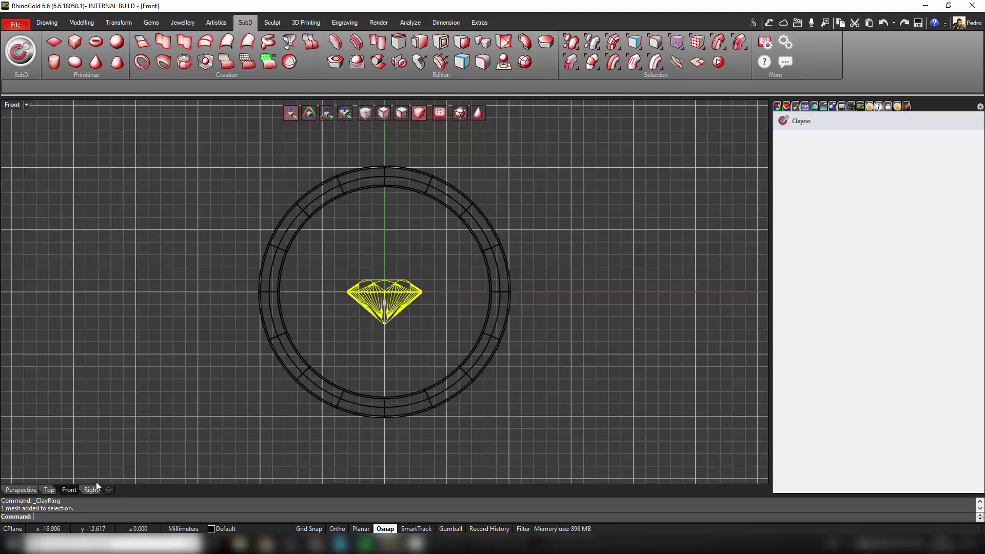
{"action": "scroll", "coordinate": [392, 384], "scroll_direction": "up", "scroll_amount": 2}
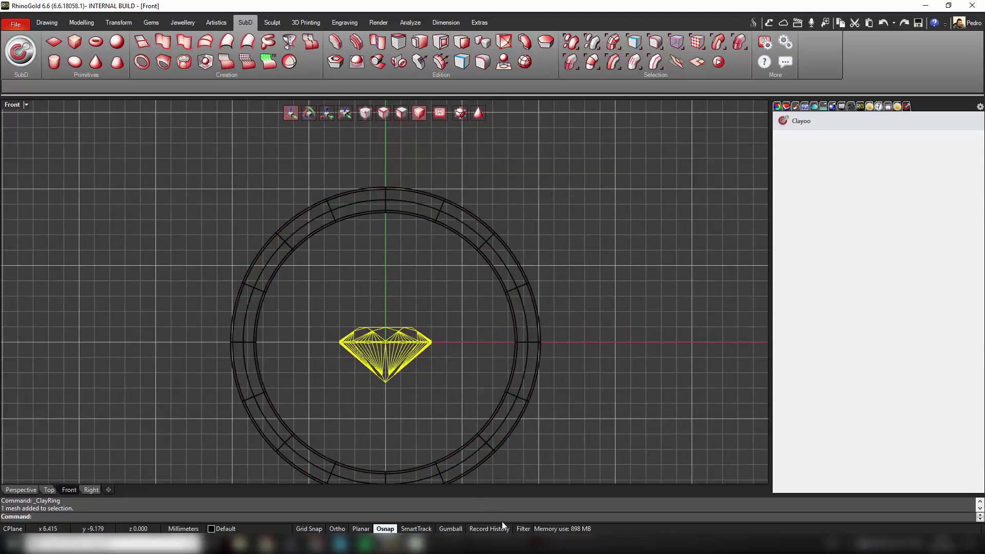
{"action": "right_click_drag", "start_coordinate": [410, 337], "coordinate": [411, 405]}
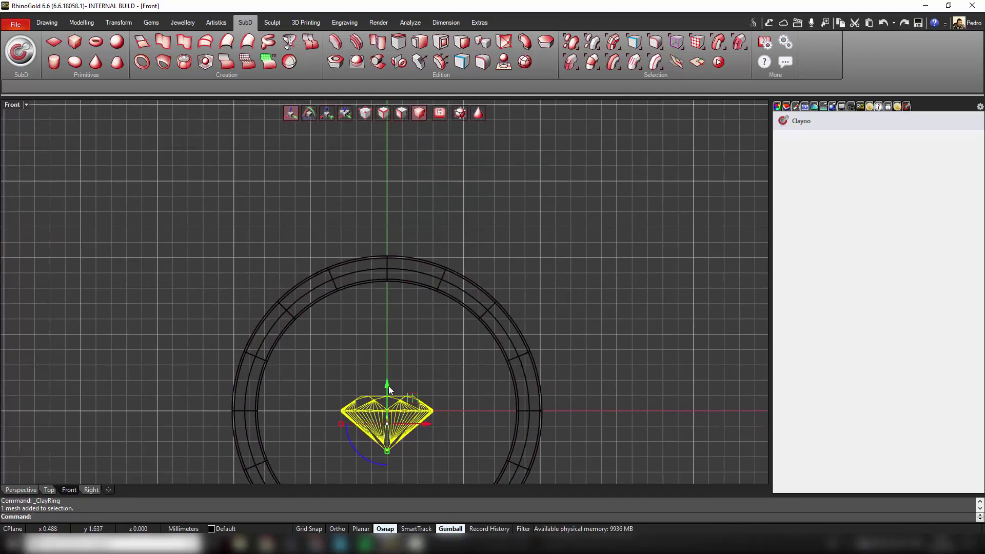
{"action": "left_click_drag", "start_coordinate": [383, 387], "coordinate": [405, 205]}
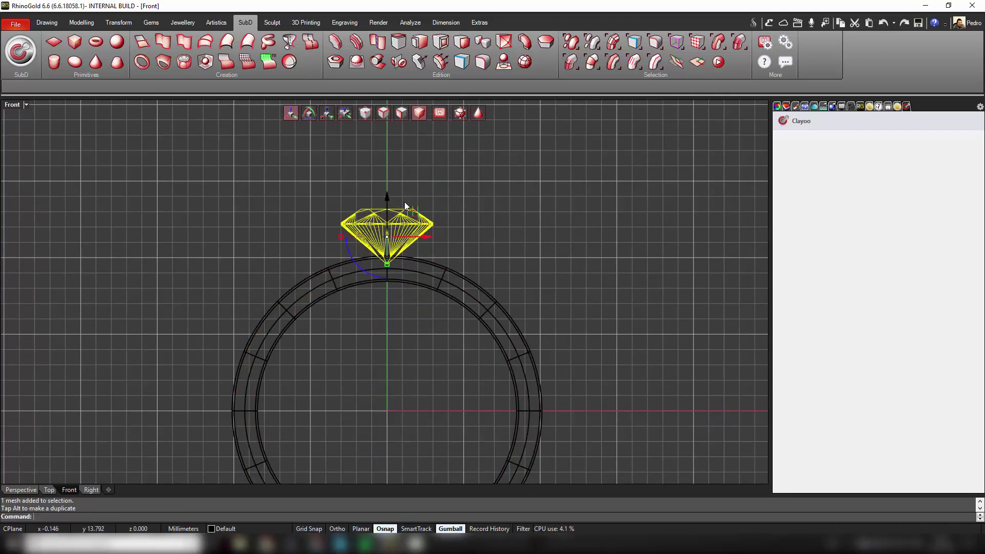
{"action": "left_click", "coordinate": [528, 237]}
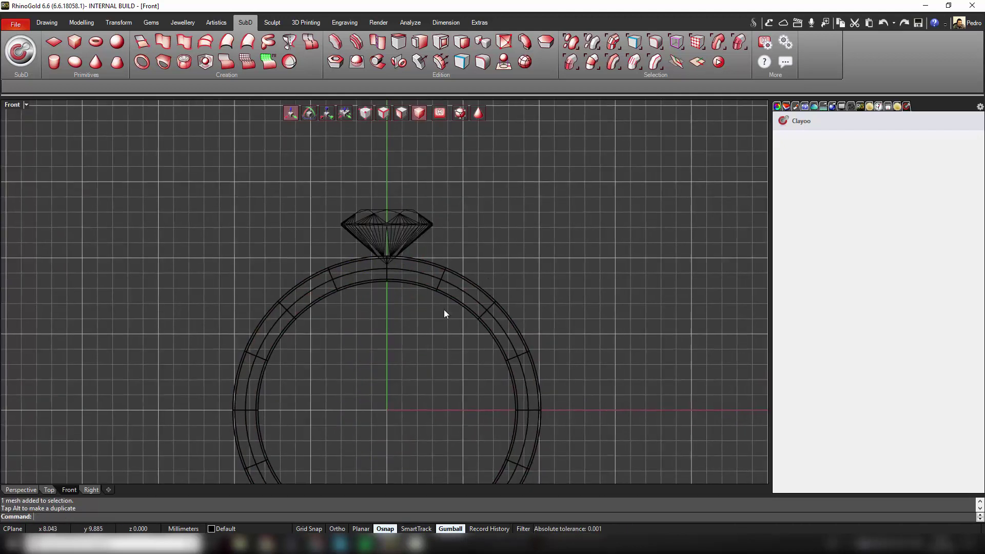
Step: Lock the ring in the Perspective view
{"action": "left_click", "coordinate": [28, 490]}
{"action": "right_click_drag", "start_coordinate": [285, 385], "coordinate": [296, 284]}
{"action": "left_click", "coordinate": [287, 272]}
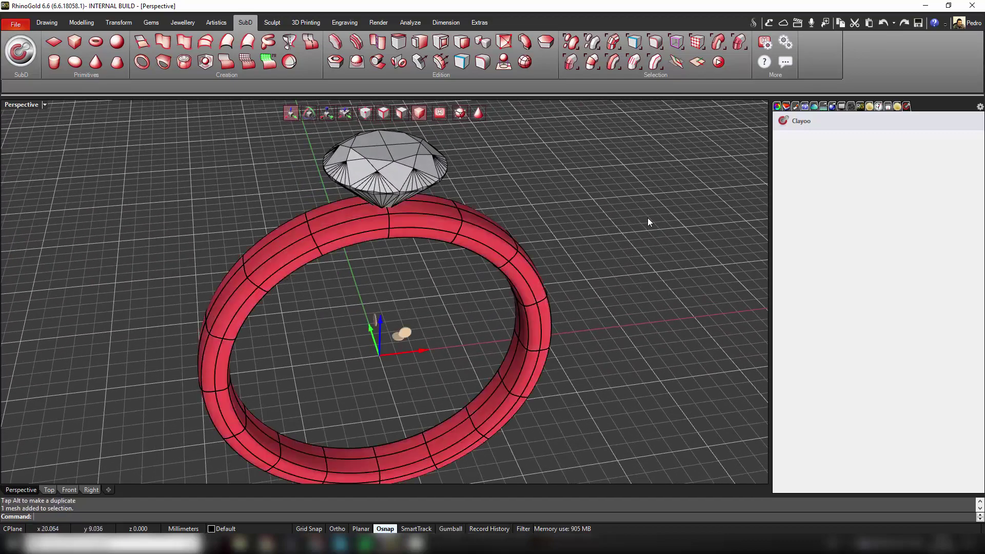
{"action": "mouse_move", "coordinate": [712, 152]}
{"action": "left_click", "coordinate": [716, 171]}
{"action": "right_click_drag", "start_coordinate": [462, 288], "coordinate": [386, 285]}
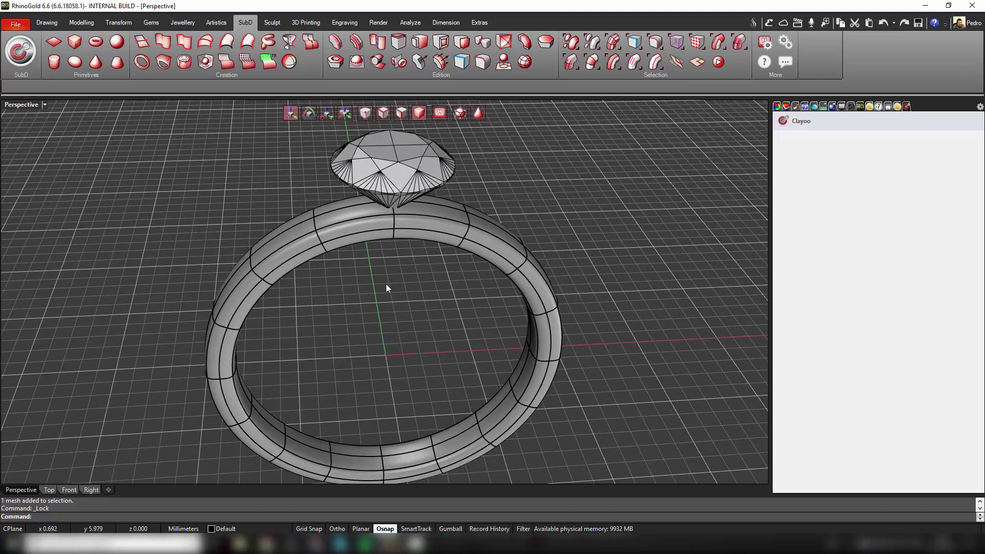
Step: Create a SubD bezel around the diamond with a global height of about 4.28 mm and a global angle of about -22.6 degrees
{"action": "left_click", "coordinate": [371, 184]}
{"action": "left_click", "coordinate": [184, 62]}
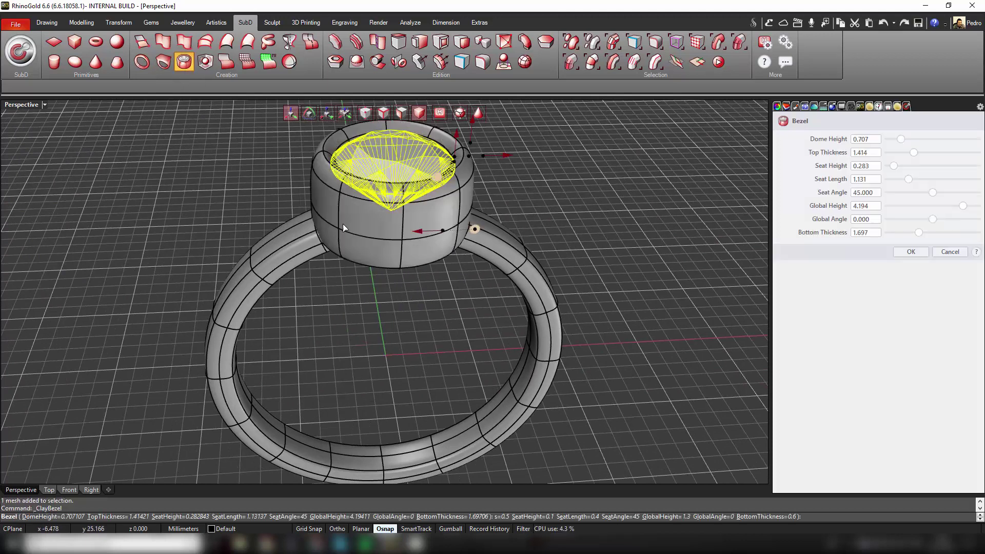
{"action": "left_click", "coordinate": [79, 490]}
{"action": "scroll", "coordinate": [359, 369], "scroll_direction": "up", "scroll_amount": 5}
{"action": "left_click_drag", "start_coordinate": [550, 342], "coordinate": [473, 347]}
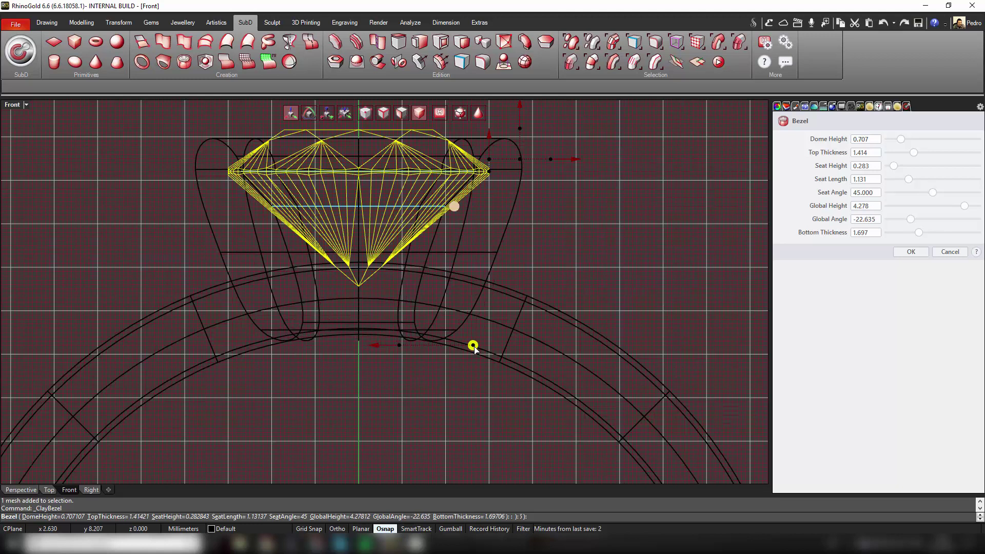
{"action": "middle_click", "coordinate": [683, 141]}
{"action": "left_click", "coordinate": [686, 129]}
{"action": "right_click_drag", "start_coordinate": [399, 322], "coordinate": [398, 281]}
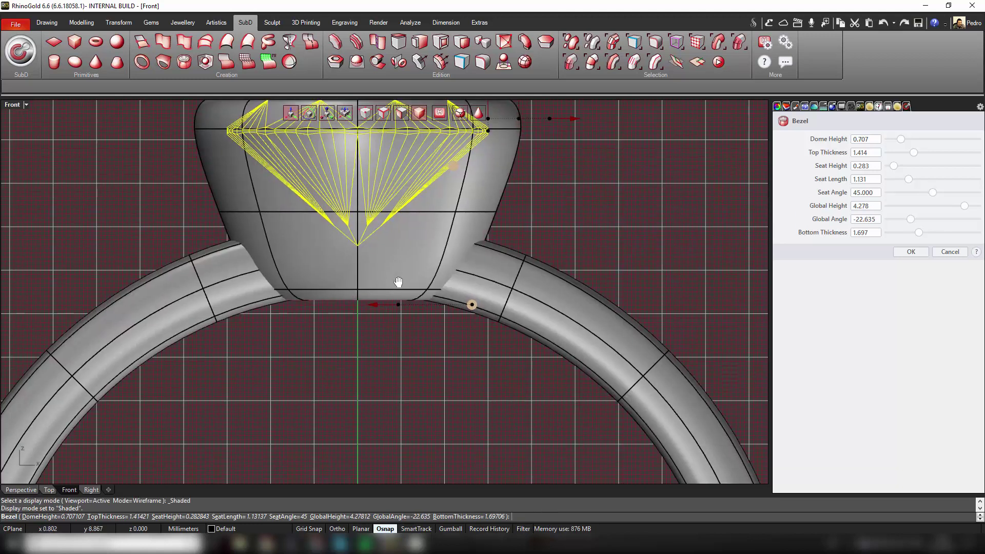
{"action": "left_click", "coordinate": [912, 255]}
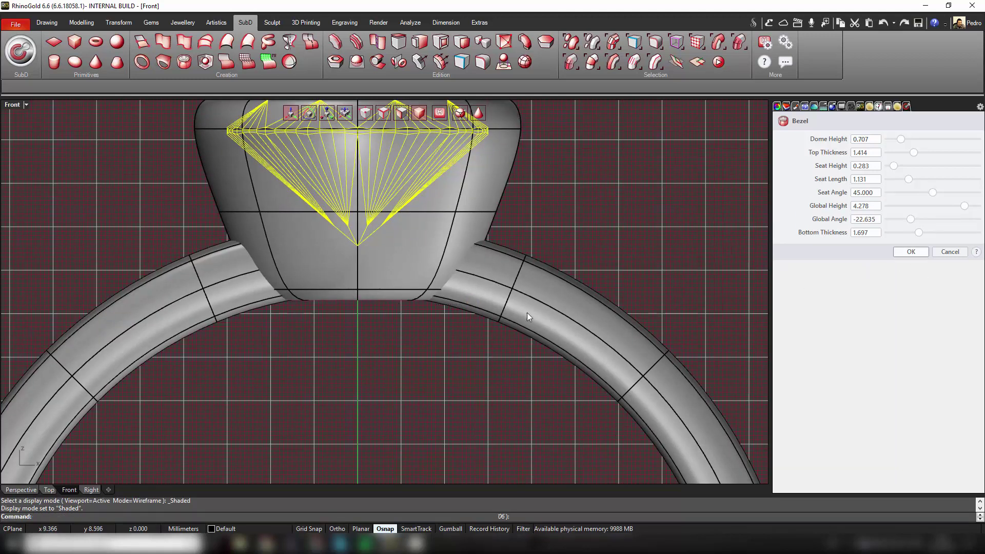
{"action": "key", "text": "Escape"}
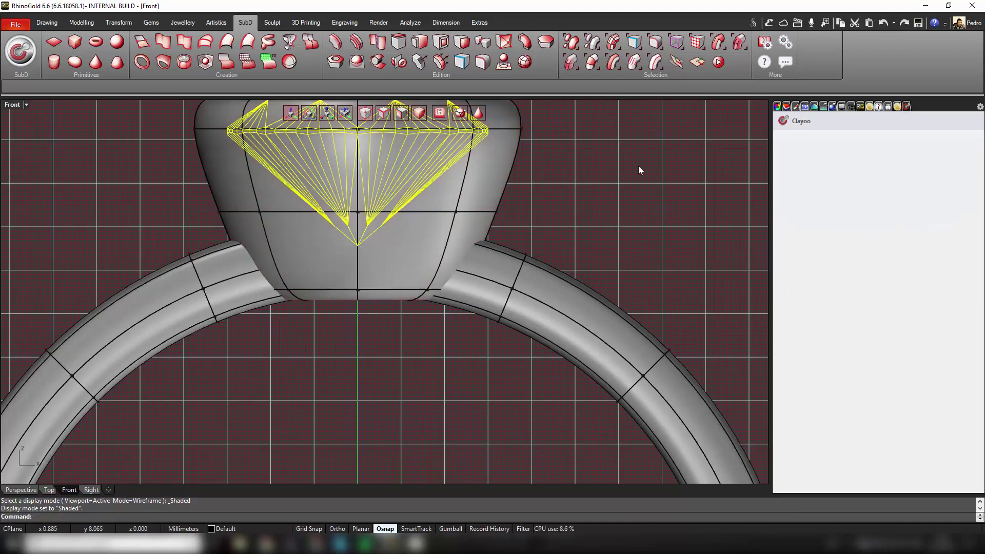
Step: Raise the bezel's bottom centre vertices in the Front view so its base follows the ring's inner curve
{"action": "left_click", "coordinate": [683, 120]}
{"action": "right_click_drag", "start_coordinate": [379, 316], "coordinate": [382, 338]}
{"action": "left_click_drag", "start_coordinate": [348, 290], "coordinate": [388, 340]}
{"action": "scroll", "coordinate": [353, 291], "scroll_direction": "up", "scroll_amount": 8}
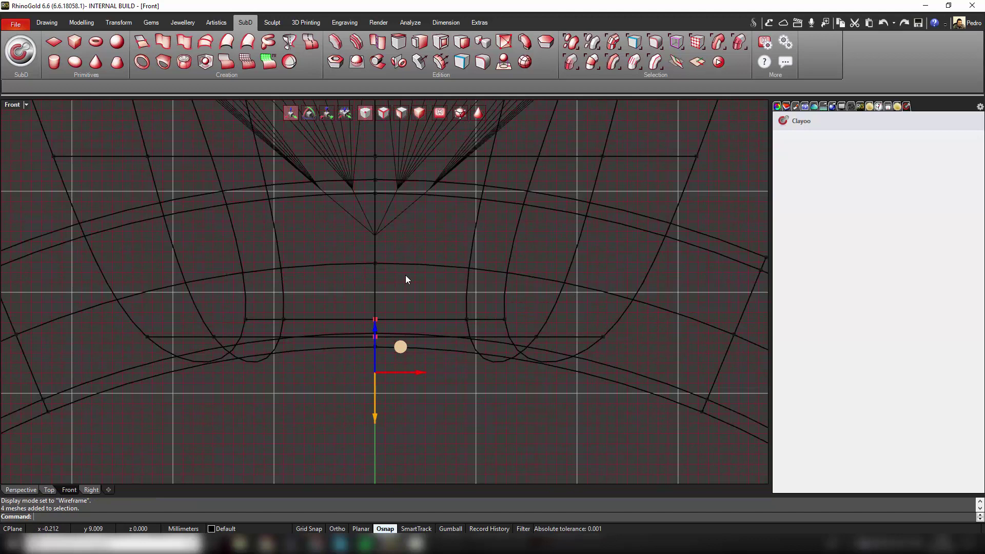
{"action": "left_click", "coordinate": [688, 137]}
{"action": "right_click_drag", "start_coordinate": [415, 241], "coordinate": [363, 272]}
{"action": "left_click_drag", "start_coordinate": [325, 354], "coordinate": [327, 338]}
{"action": "right_click_drag", "start_coordinate": [346, 328], "coordinate": [361, 273]}
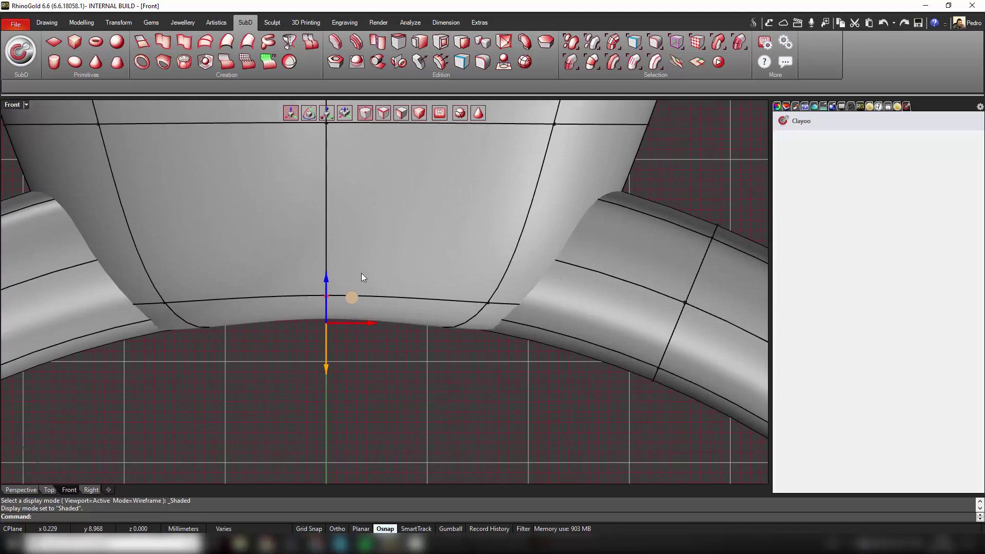
Step: Select the bezel's bottom faces and move them slightly up to line up with the ring's inner edge
{"action": "scroll", "coordinate": [463, 368], "scroll_direction": "down", "scroll_amount": 2}
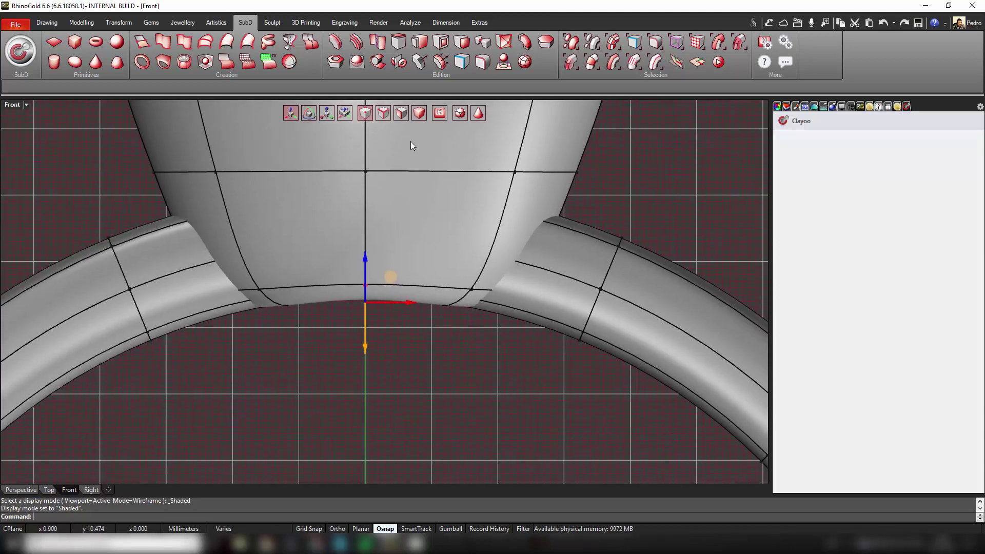
{"action": "left_click_drag", "start_coordinate": [149, 212], "coordinate": [582, 391]}
{"action": "scroll", "coordinate": [359, 265], "scroll_direction": "up", "scroll_amount": 4}
{"action": "mouse_move", "coordinate": [369, 294]}
{"action": "left_mouse_down"}
{"action": "mouse_move", "coordinate": [369, 270]}
{"action": "mouse_move", "coordinate": [374, 288]}
{"action": "left_mouse_up"}
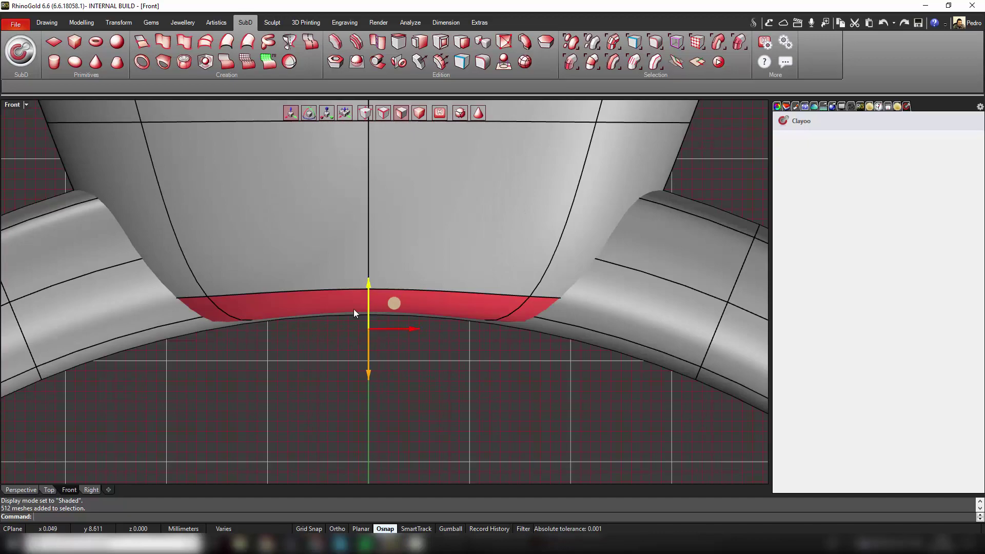
Step: Deselect the bezel's bottom faces and set the Top view to Shaded display
{"action": "left_click", "coordinate": [292, 357]}
{"action": "scroll", "coordinate": [275, 377], "scroll_direction": "down", "scroll_amount": 5}
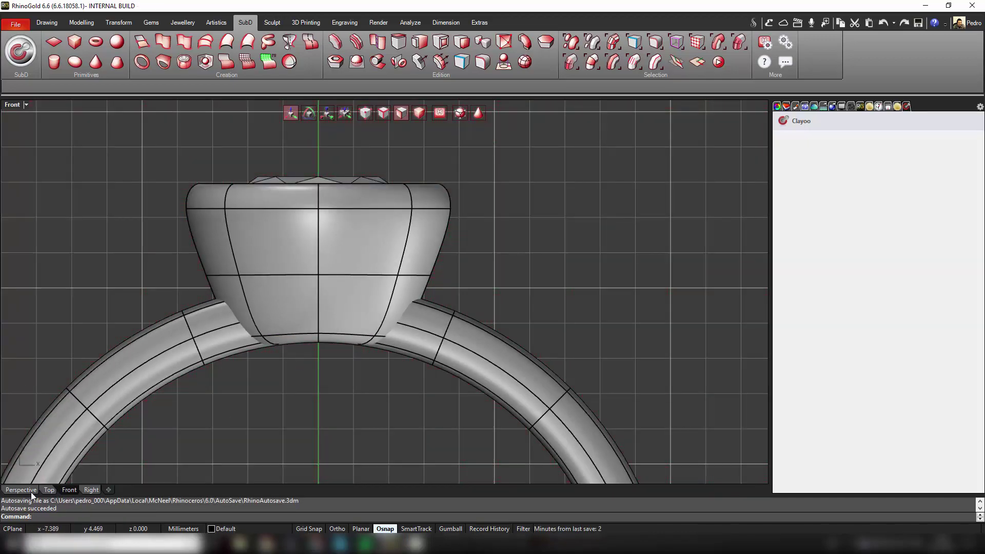
{"action": "left_click", "coordinate": [31, 491]}
{"action": "right_click_drag", "start_coordinate": [378, 332], "coordinate": [369, 360]}
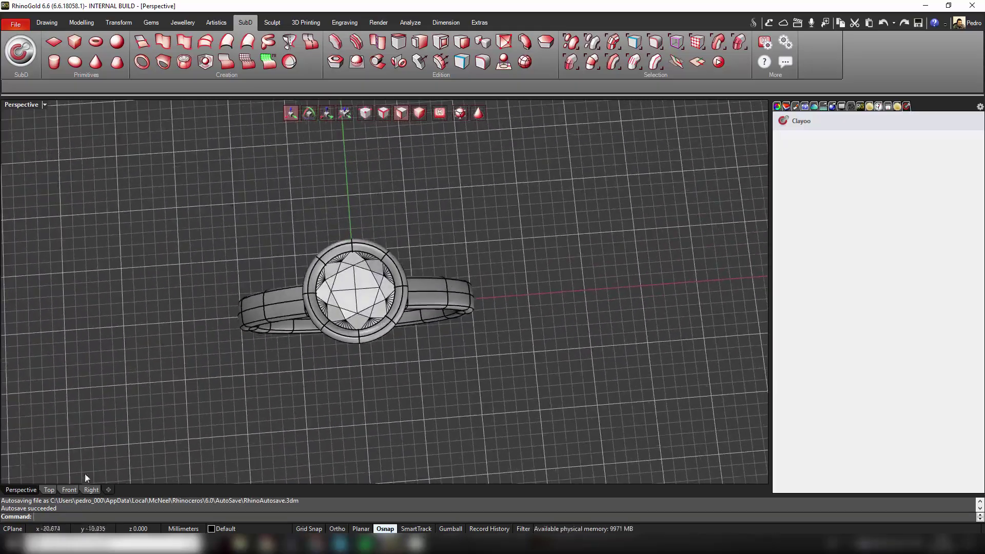
{"action": "left_click", "coordinate": [49, 490]}
{"action": "scroll", "coordinate": [396, 280], "scroll_direction": "up", "scroll_amount": 6}
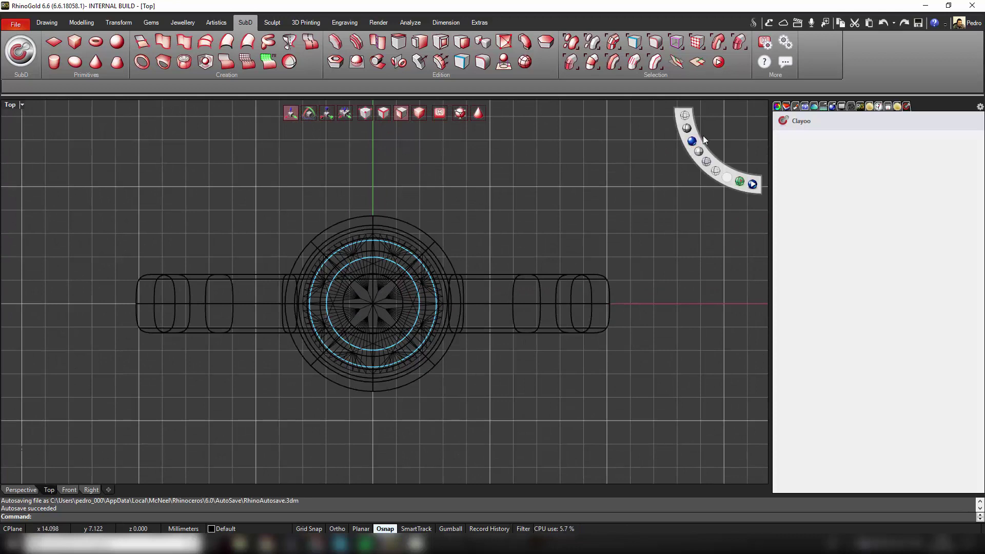
{"action": "left_click", "coordinate": [687, 128]}
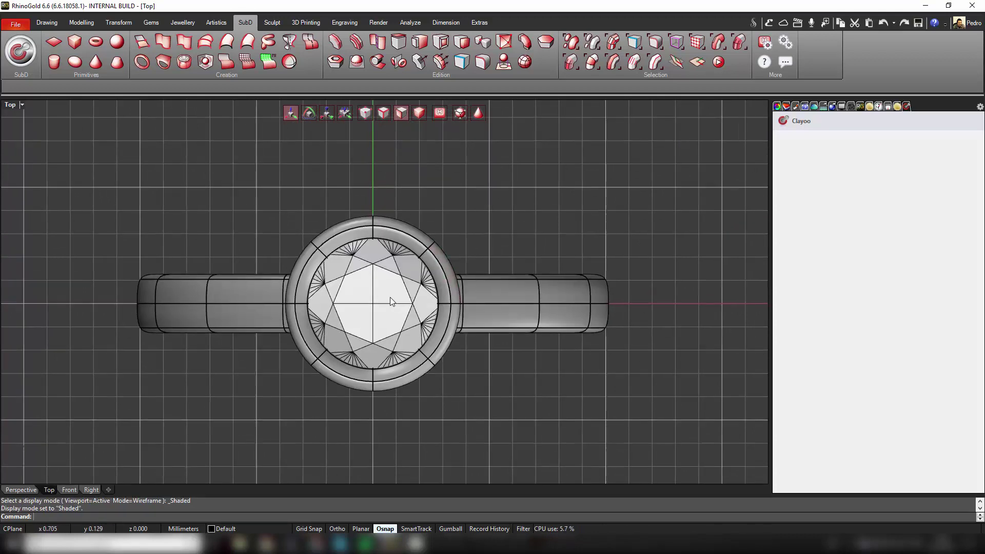
Step: Delete all bezel faces on the positive X side of the centre line in the Top view
{"action": "scroll", "coordinate": [395, 296], "scroll_direction": "up", "scroll_amount": 1}
{"action": "scroll", "coordinate": [404, 289], "scroll_direction": "up", "scroll_amount": 1}
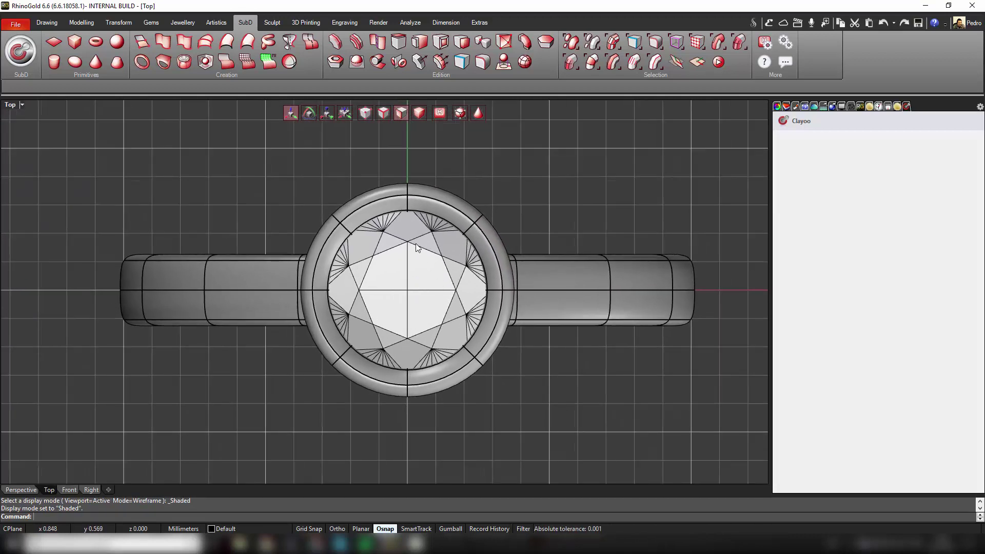
{"action": "left_click_drag", "start_coordinate": [472, 333], "coordinate": [549, 469]}
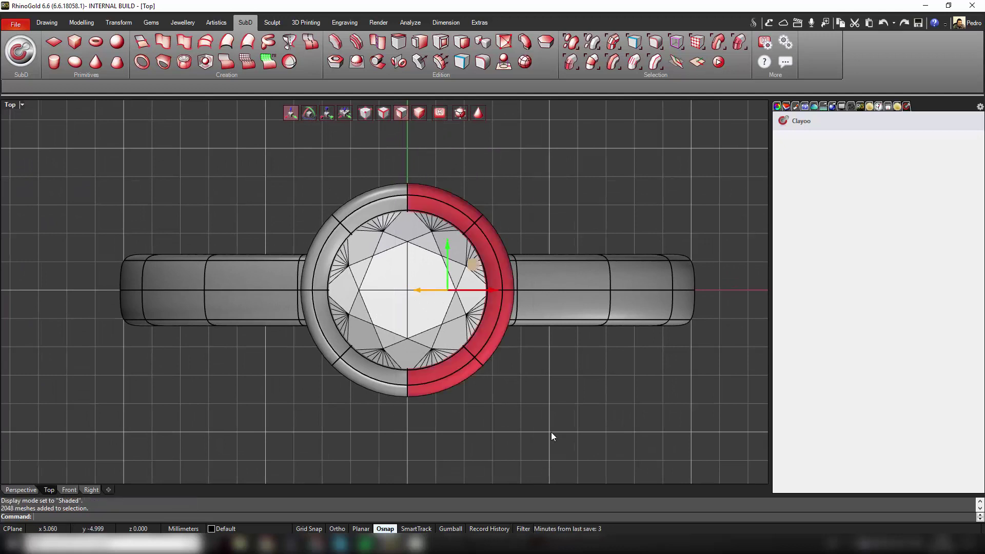
{"action": "key", "text": "Delete"}
Step: Delete the remaining half bezel's end segment on the negative Y side, up to the diagonal edge
{"action": "scroll", "coordinate": [551, 432], "scroll_direction": "up", "scroll_amount": 1}
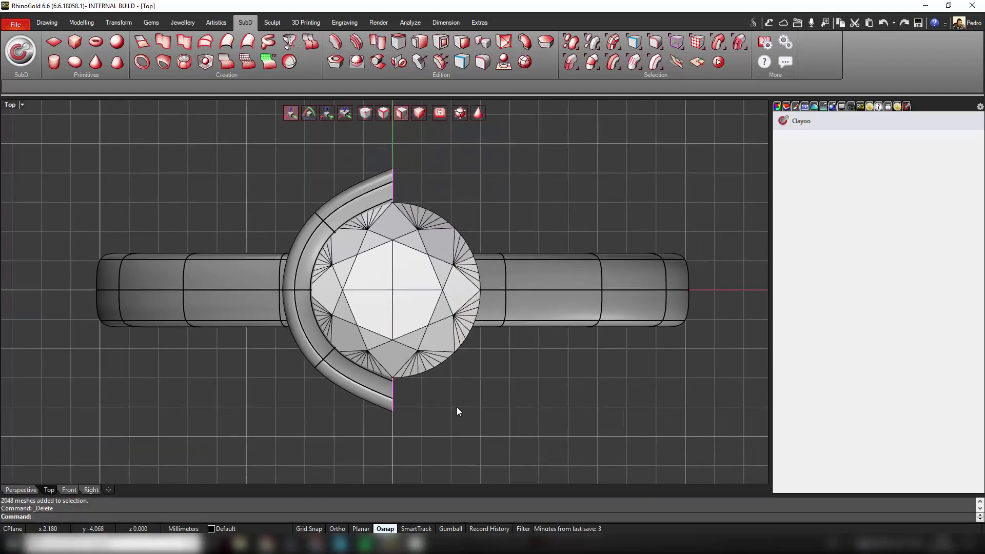
{"action": "left_click_drag", "start_coordinate": [249, 346], "coordinate": [454, 433]}
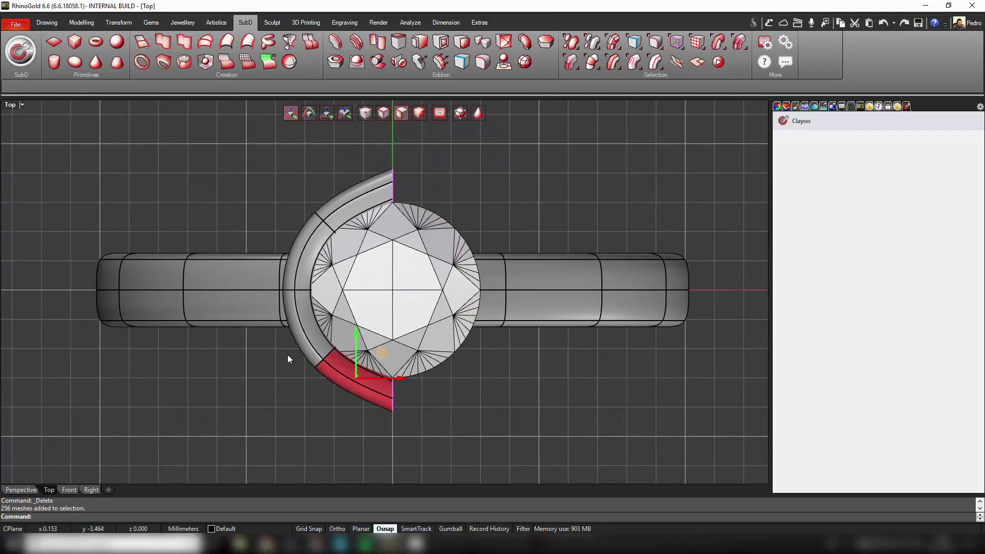
{"action": "left_click_drag", "start_coordinate": [242, 335], "coordinate": [488, 435]}
{"action": "key", "text": "Delete"}
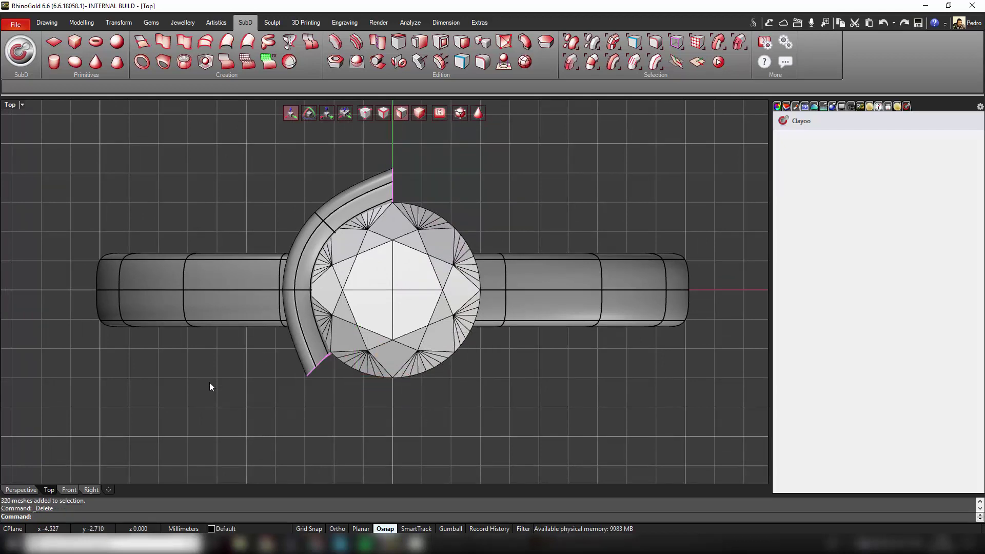
Step: Delete the leftover inner wall face beneath the diamond at the bezel's cut end in the Perspective view
{"action": "left_click", "coordinate": [19, 490]}
{"action": "scroll", "coordinate": [326, 362], "scroll_direction": "up", "scroll_amount": 3}
{"action": "right_click_drag", "start_coordinate": [326, 361], "coordinate": [386, 152]}
{"action": "scroll", "coordinate": [334, 348], "scroll_direction": "up", "scroll_amount": 3}
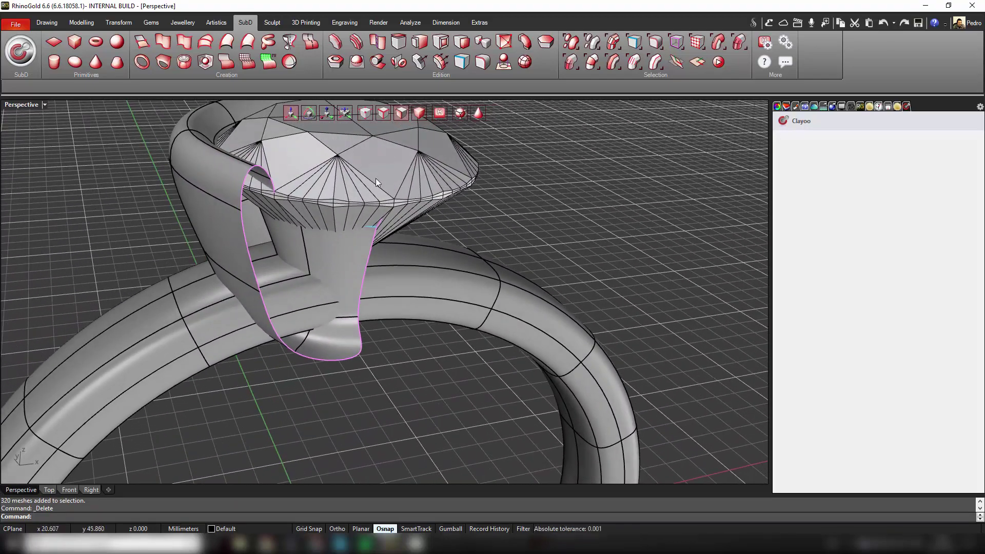
{"action": "left_click", "coordinate": [349, 247]}
{"action": "left_click", "coordinate": [401, 277]}
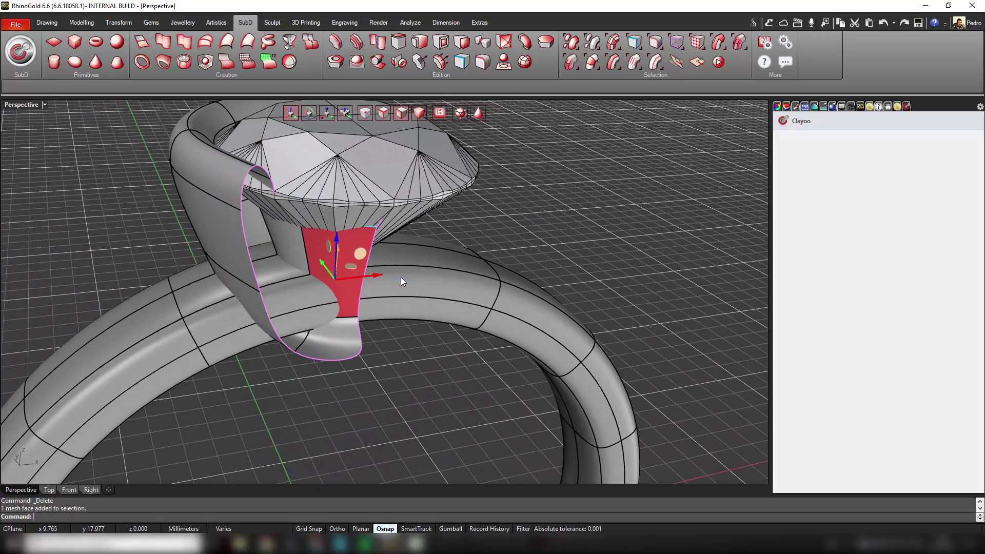
{"action": "key", "text": "Delete"}
Step: Delete the leftover bezel face hidden behind the diamond, using Wireframe display to reveal it
{"action": "right_click_drag", "start_coordinate": [368, 383], "coordinate": [304, 186]}
{"action": "scroll", "coordinate": [303, 185], "scroll_direction": "up", "scroll_amount": 5}
{"action": "left_click", "coordinate": [301, 267]}
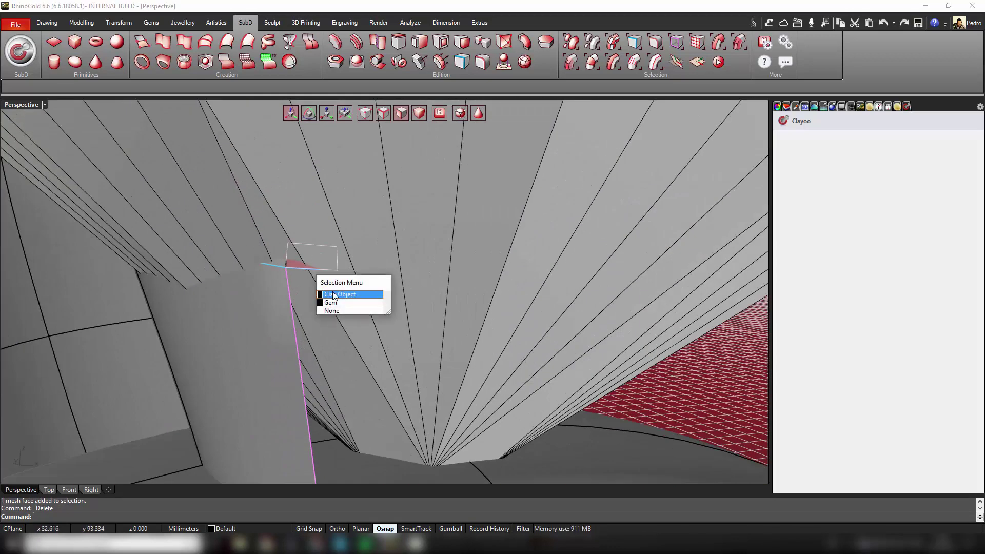
{"action": "left_click", "coordinate": [341, 311]}
{"action": "scroll", "coordinate": [351, 321], "scroll_direction": "down", "scroll_amount": 5}
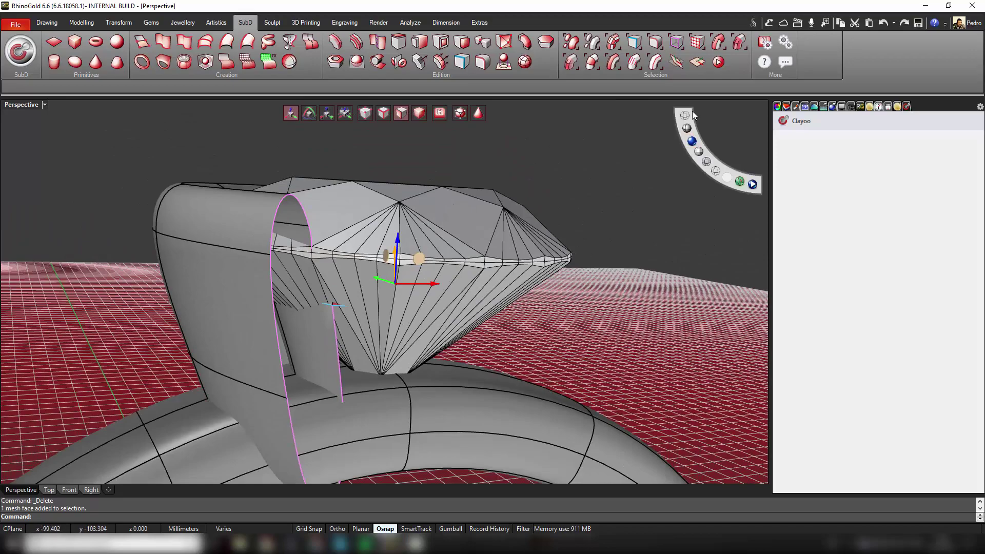
{"action": "left_click", "coordinate": [685, 114]}
{"action": "right_click_drag", "start_coordinate": [534, 206], "coordinate": [531, 235]}
{"action": "key", "text": "Delete"}
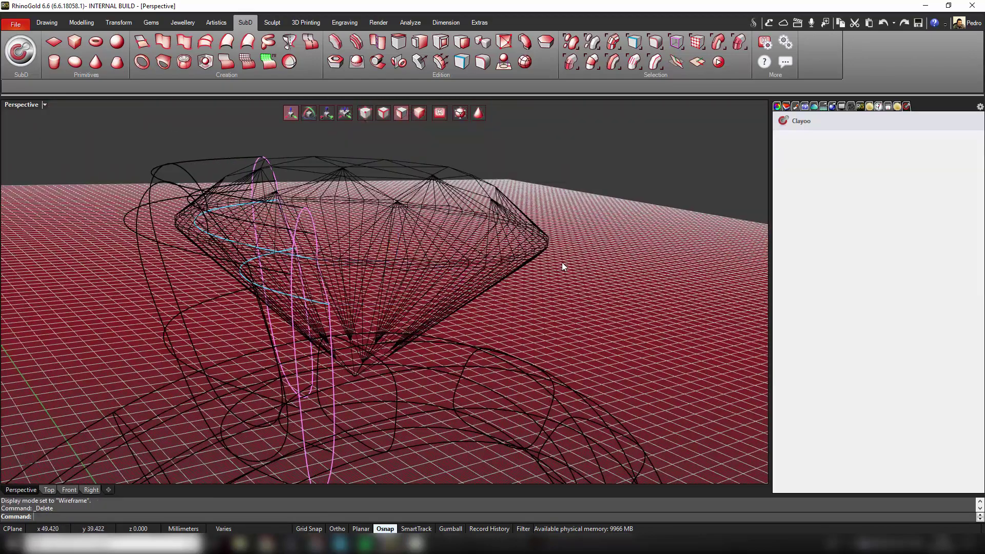
Step: Return the Perspective view to Shaded display and fill the open edge at the bezel's front cut end
{"action": "middle_click", "coordinate": [678, 190]}
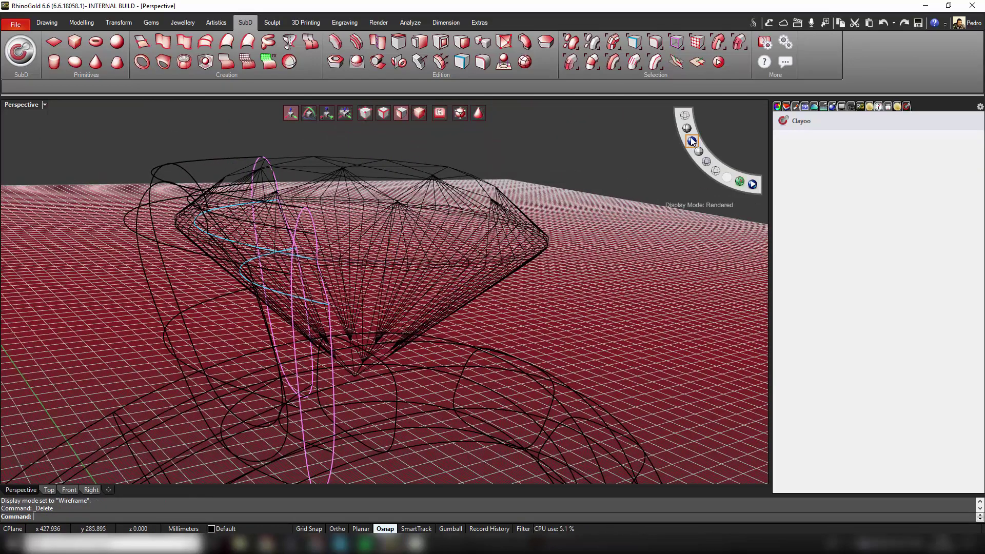
{"action": "left_click", "coordinate": [688, 129]}
{"action": "mouse_move", "coordinate": [625, 193]}
{"action": "right_mouse_down"}
{"action": "mouse_move", "coordinate": [515, 272]}
{"action": "mouse_move", "coordinate": [442, 349]}
{"action": "right_mouse_up"}
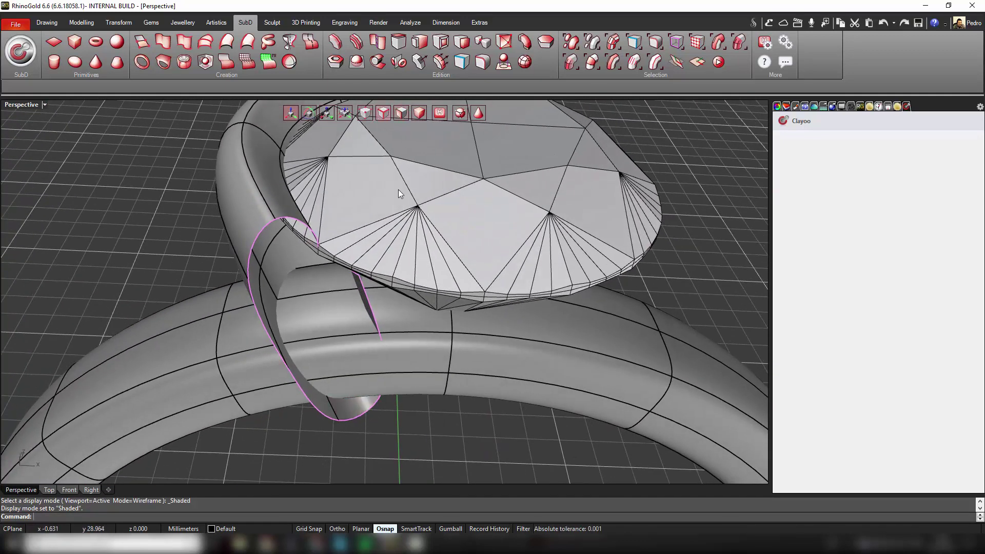
{"action": "left_click", "coordinate": [351, 420], "text": "ctrl+shift"}
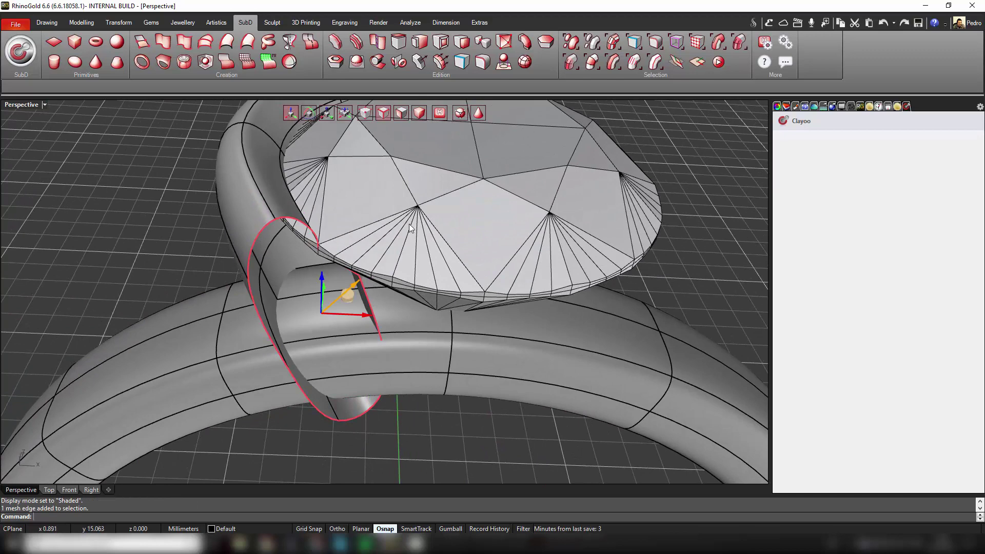
{"action": "left_click", "coordinate": [546, 42]}
{"action": "right_click_drag", "start_coordinate": [414, 371], "coordinate": [456, 386]}
{"action": "scroll", "coordinate": [313, 358], "scroll_direction": "down", "scroll_amount": 7}
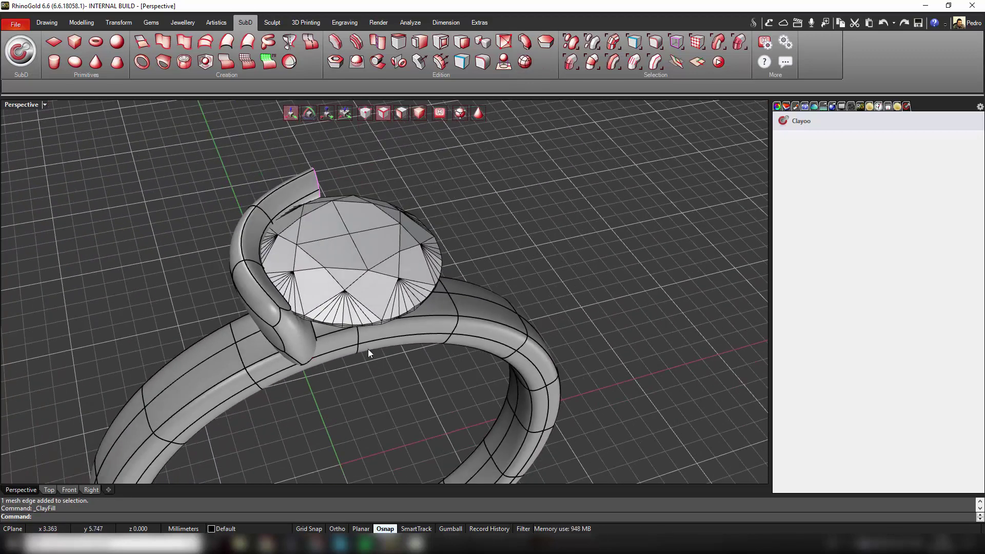
Step: Fill the open edge at the opposite cut end of the half bezel
{"action": "right_click_drag", "start_coordinate": [368, 349], "coordinate": [330, 356]}
{"action": "double_click", "coordinate": [461, 288]}
{"action": "left_click", "coordinate": [546, 42]}
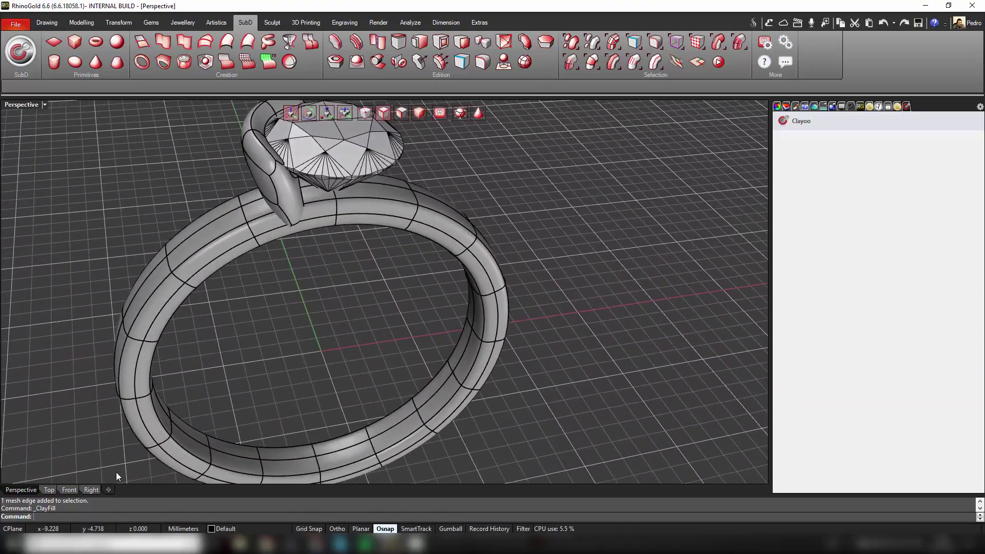
Step: Hide the half bezel in the Front view and unlock the ring
{"action": "left_click", "coordinate": [69, 490]}
{"action": "left_click", "coordinate": [316, 218]}
{"action": "middle_click", "coordinate": [673, 139]}
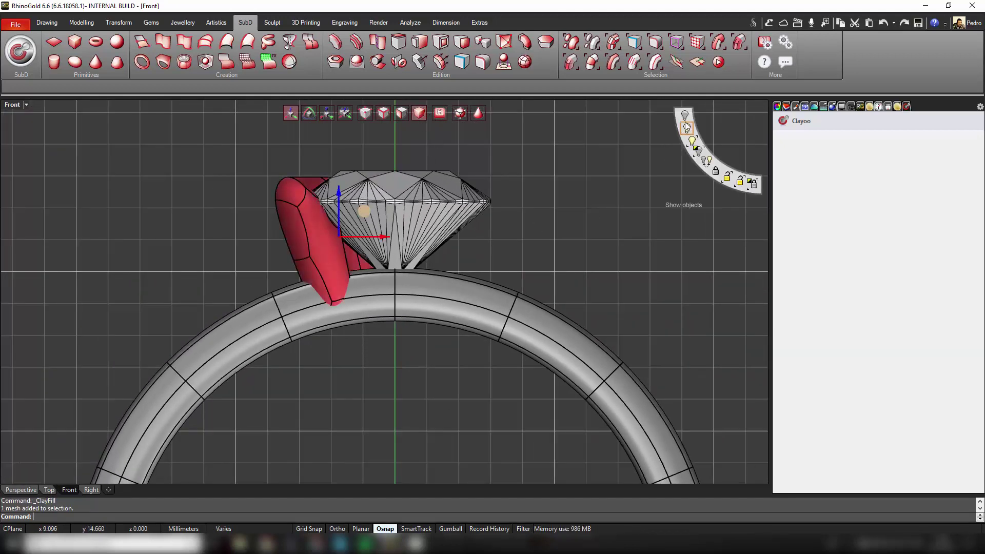
{"action": "left_click", "coordinate": [686, 115]}
{"action": "left_click", "coordinate": [728, 177]}
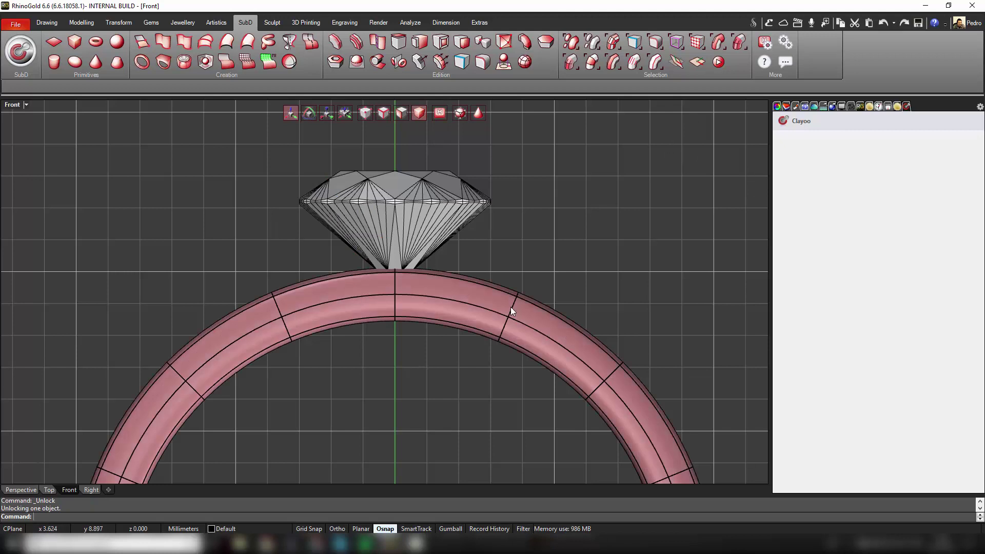
Step: Delete all ring band faces on the negative X side of the centre line in the Front view
{"action": "scroll", "coordinate": [429, 185], "scroll_direction": "down", "scroll_amount": 5}
{"action": "left_click_drag", "start_coordinate": [285, 145], "coordinate": [436, 410]}
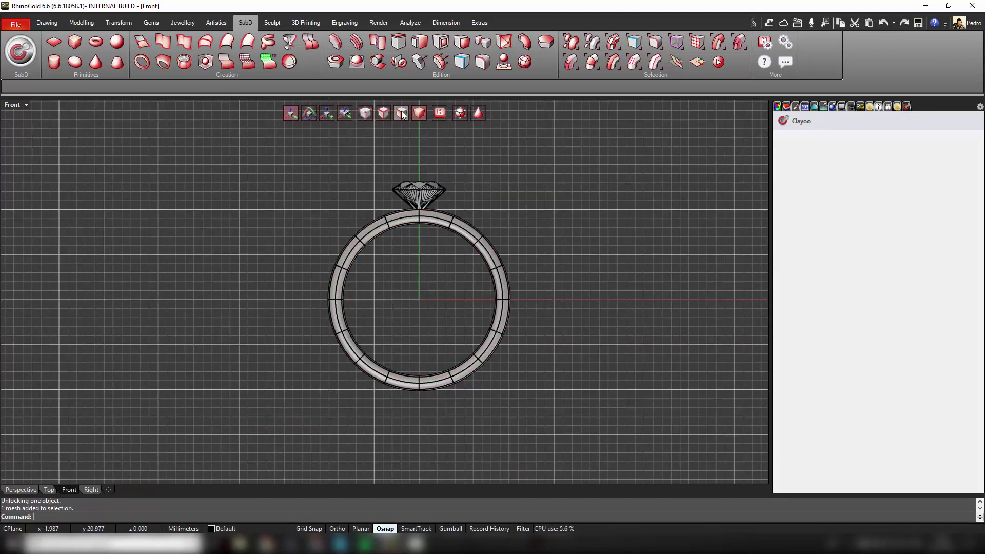
{"action": "left_click_drag", "start_coordinate": [286, 152], "coordinate": [431, 434]}
{"action": "key", "text": "Delete"}
Step: Delete the half ring's topmost segment below the diamond, leaving the gem out of the selection
{"action": "left_click_drag", "start_coordinate": [361, 146], "coordinate": [463, 257]}
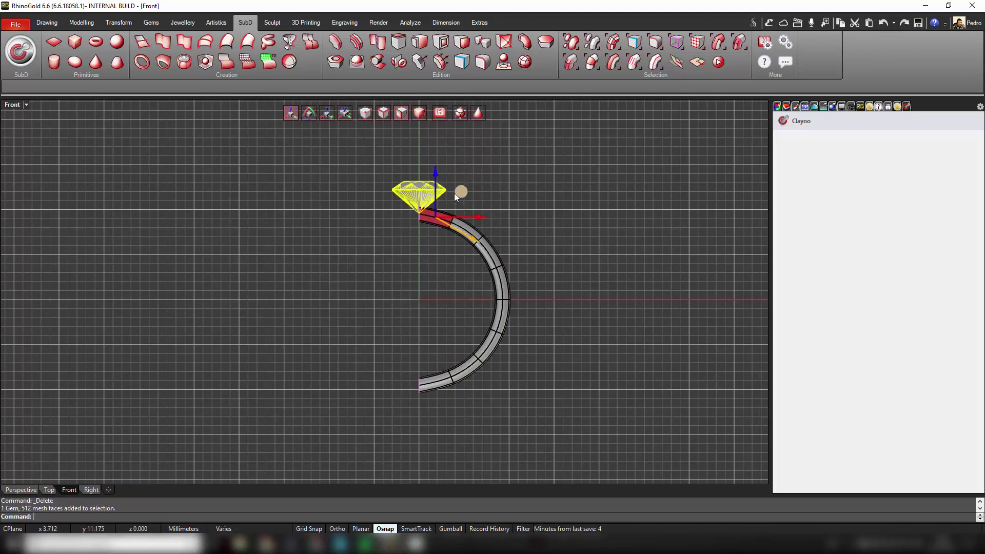
{"action": "scroll", "coordinate": [454, 192], "scroll_direction": "up", "scroll_amount": 5}
{"action": "left_click", "coordinate": [346, 204], "text": "ctrl"}
{"action": "key", "text": "Delete"}
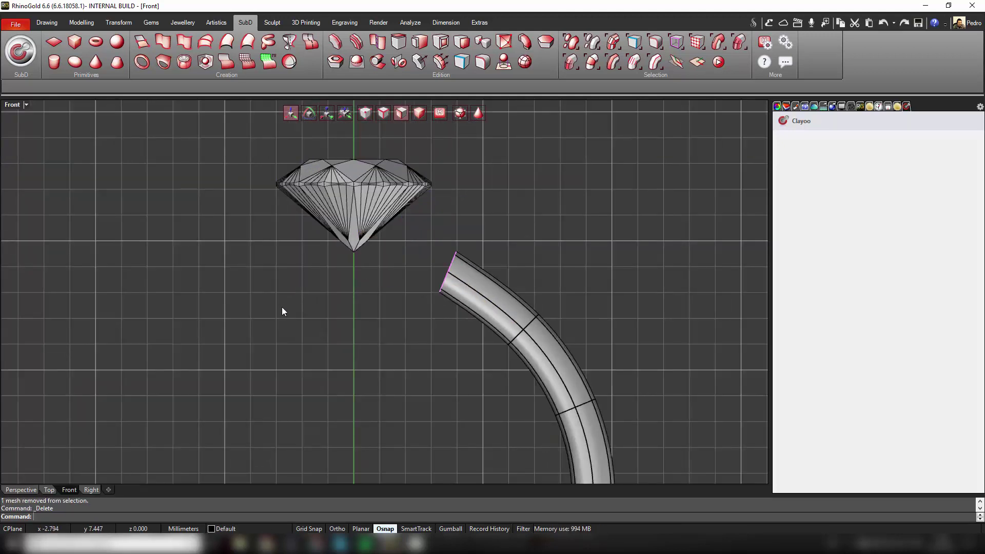
Step: Show the hidden half bezel again in the Perspective view
{"action": "left_click", "coordinate": [26, 491]}
{"action": "right_click_drag", "start_coordinate": [378, 325], "coordinate": [687, 164]}
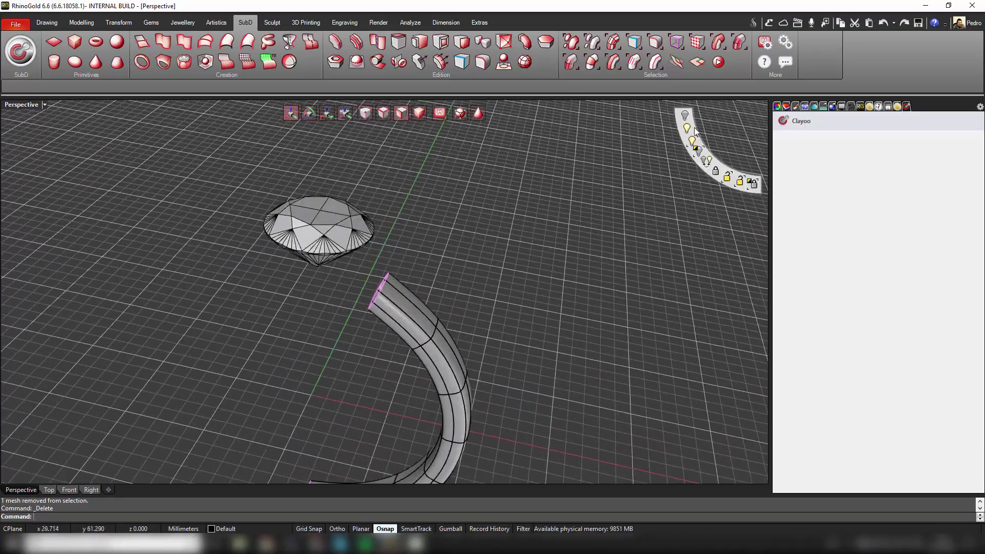
{"action": "left_click", "coordinate": [689, 129]}
{"action": "right_click_drag", "start_coordinate": [688, 128], "coordinate": [458, 322]}
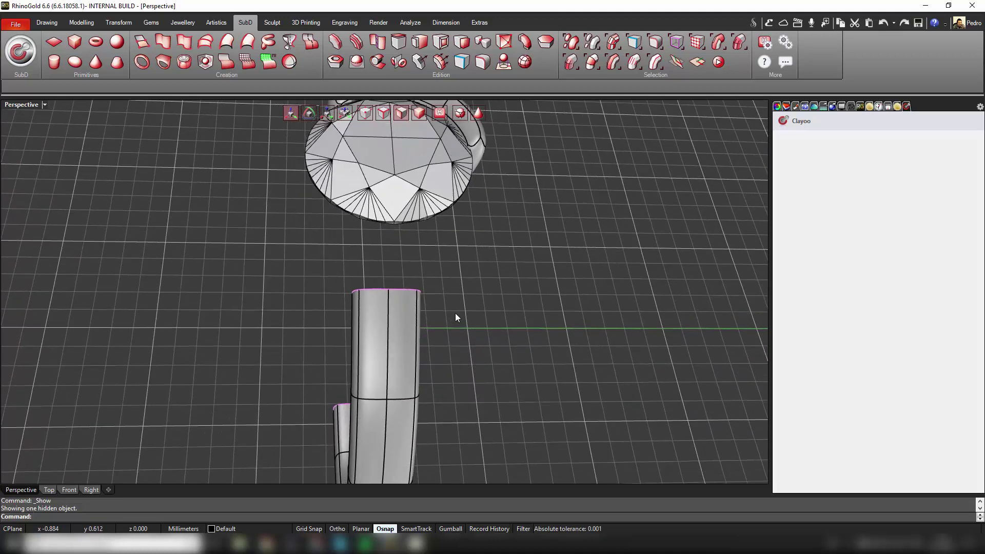
Step: Select the open edge at the half ring's upper end and fill it
{"action": "left_click_drag", "start_coordinate": [299, 251], "coordinate": [481, 321]}
{"action": "right_click_drag", "start_coordinate": [481, 321], "coordinate": [336, 344]}
{"action": "left_click_drag", "start_coordinate": [362, 347], "coordinate": [377, 353]}
{"action": "right_click_drag", "start_coordinate": [376, 351], "coordinate": [547, 165]}
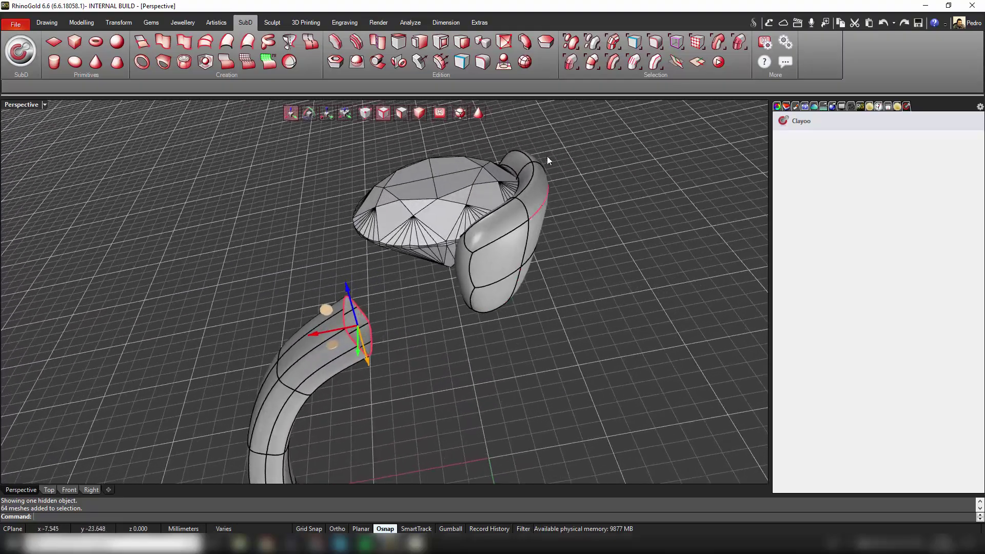
{"action": "left_click", "coordinate": [548, 45]}
Step: Bridge the ring's upper end face to the bezel's end face in Linear mode with 1 segment
{"action": "scroll", "coordinate": [438, 337], "scroll_direction": "up", "scroll_amount": 5}
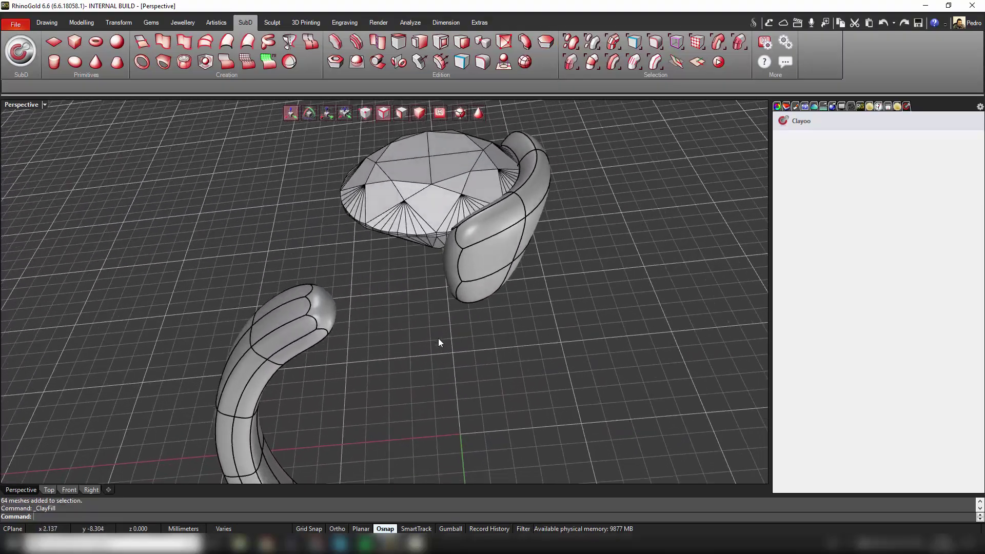
{"action": "right_click_drag", "start_coordinate": [438, 337], "coordinate": [421, 215]}
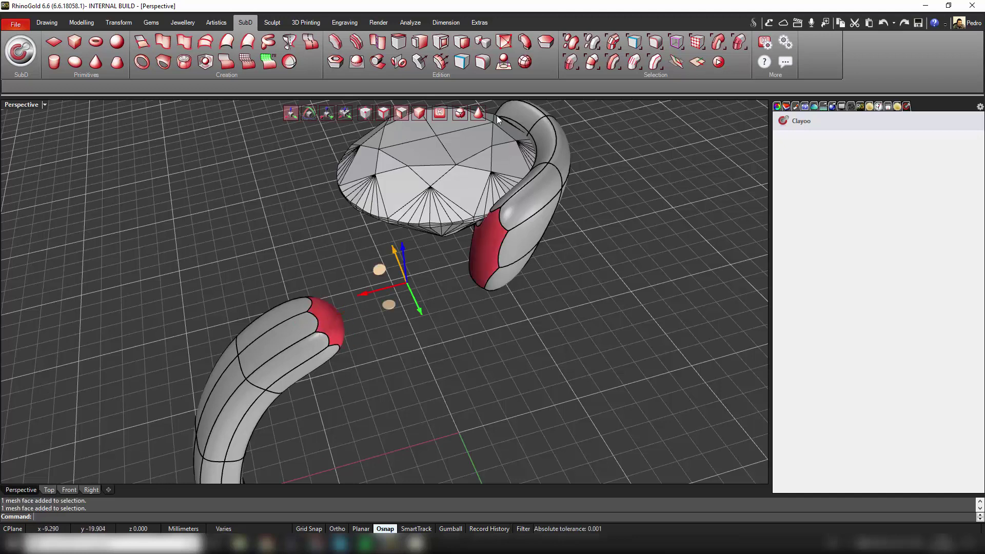
{"action": "left_click", "coordinate": [522, 53]}
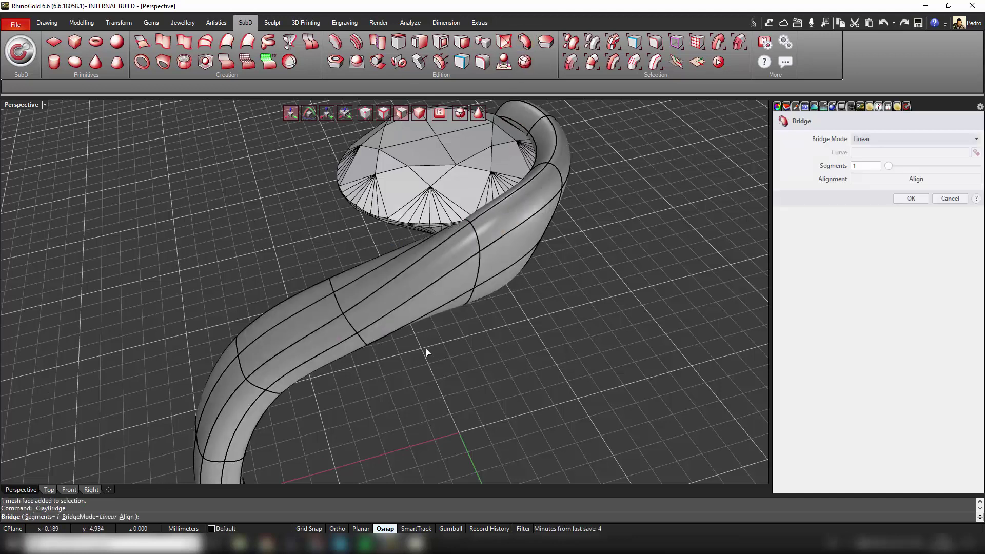
{"action": "right_click_drag", "start_coordinate": [426, 349], "coordinate": [425, 349]}
{"action": "key", "text": "Left"}
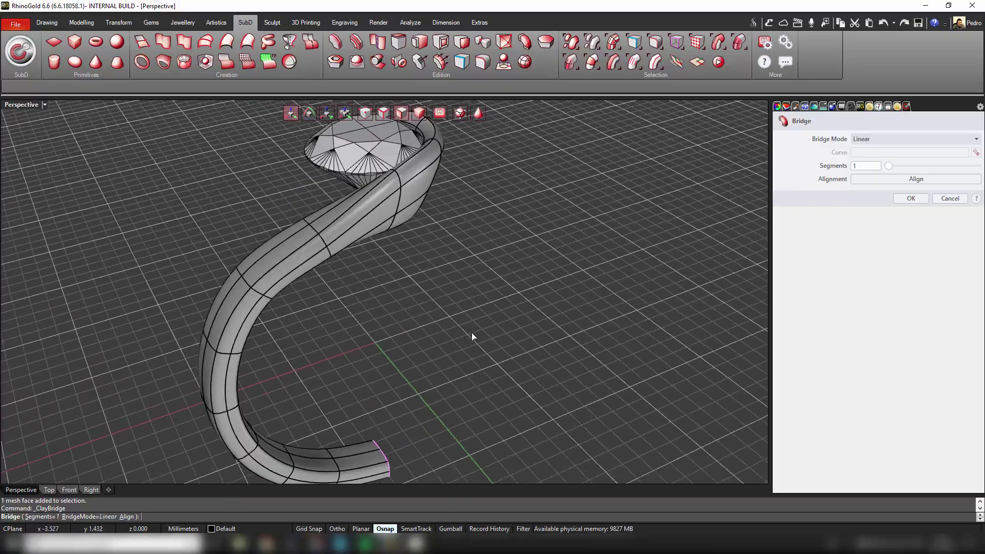
{"action": "key", "text": "Left"}
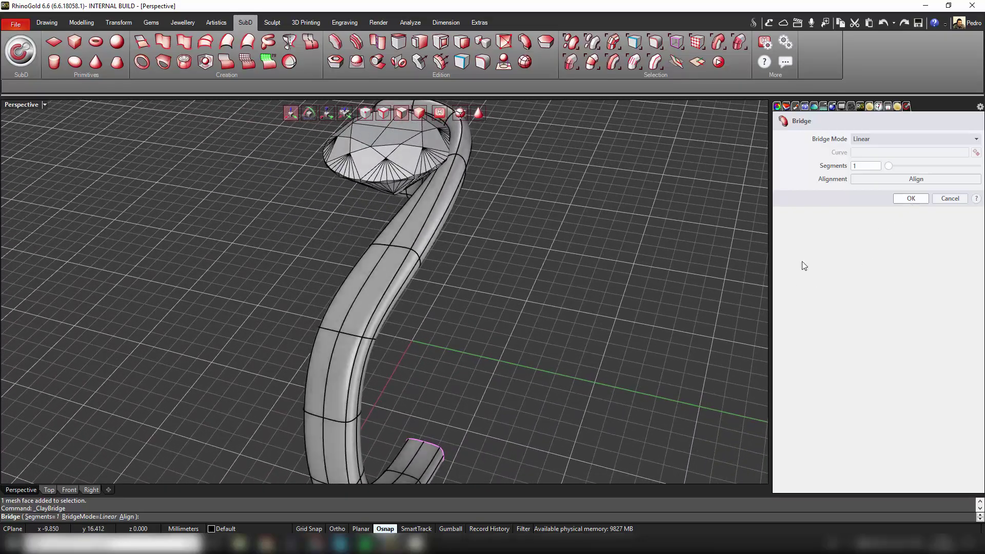
{"action": "key", "text": "Return"}
Step: Select the whole half ring and mirror it with Symmetry Opposite to complete the ring around the diamond
{"action": "key", "text": "Left"}
{"action": "key", "text": "Left"}
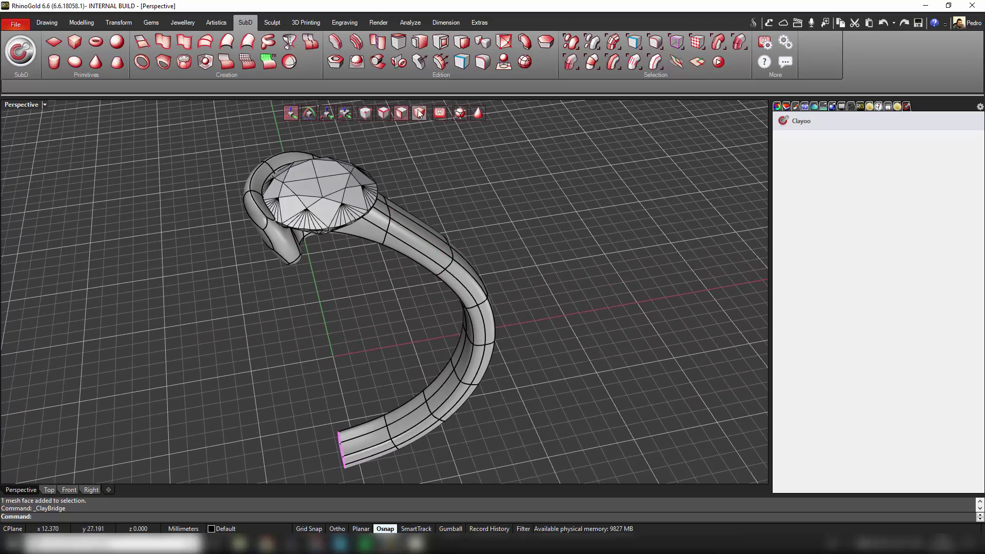
{"action": "key", "text": "Left"}
{"action": "left_click", "coordinate": [448, 241]}
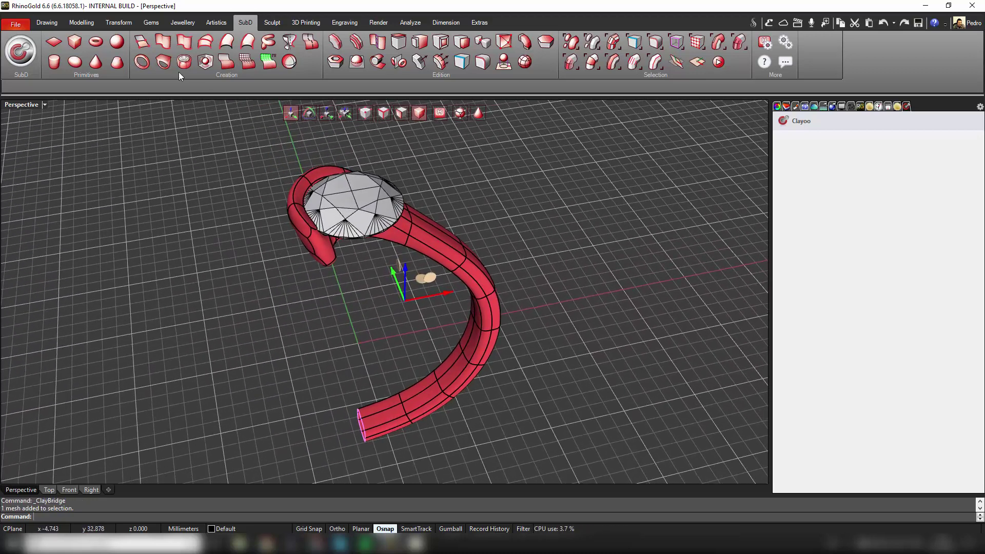
{"action": "left_click", "coordinate": [121, 24]}
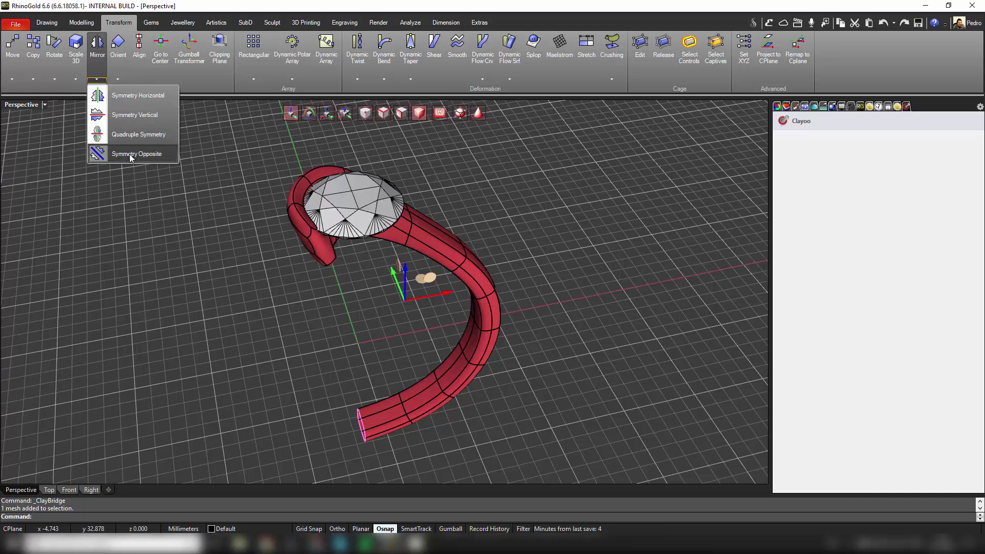
{"action": "left_click", "coordinate": [337, 356]}
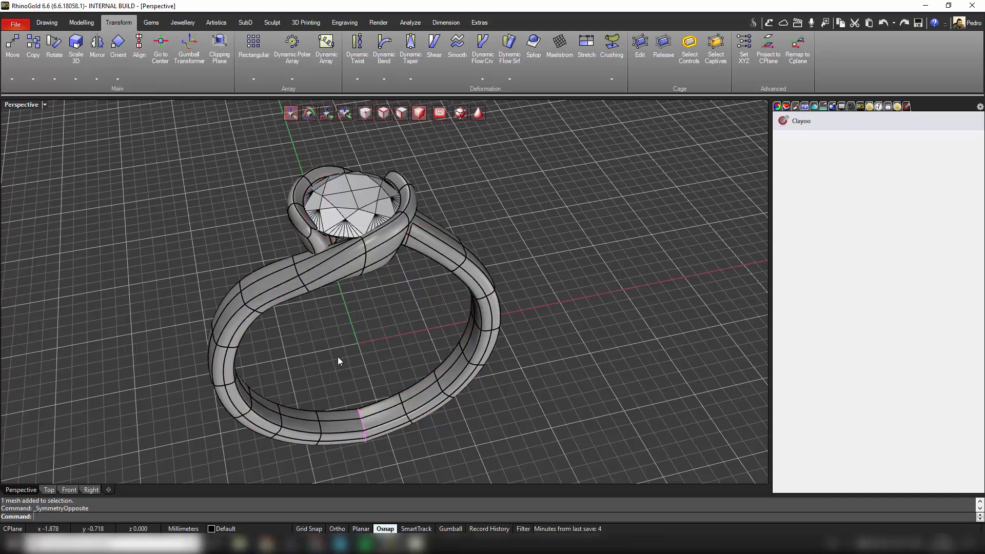
Step: Weld the seam vertices at the bottom of the band, opposite the diamond, with a tolerance of 0.1
{"action": "key", "text": "Down"}
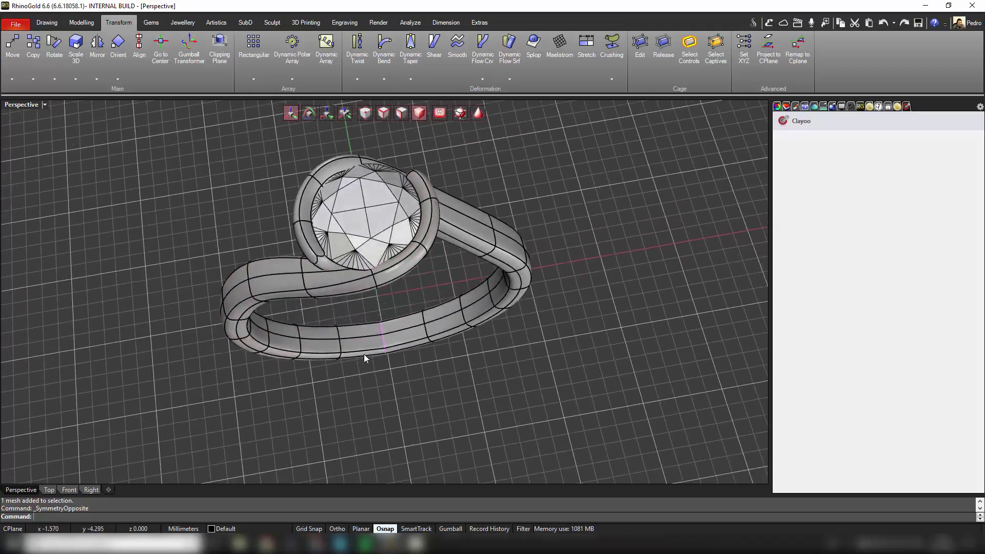
{"action": "left_click", "coordinate": [367, 117]}
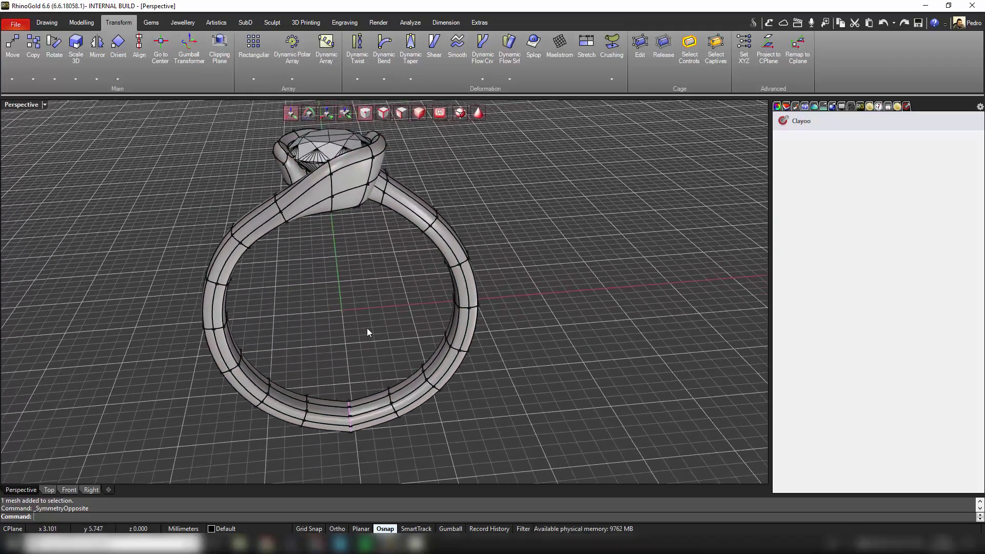
{"action": "left_click_drag", "start_coordinate": [374, 454], "coordinate": [374, 450]}
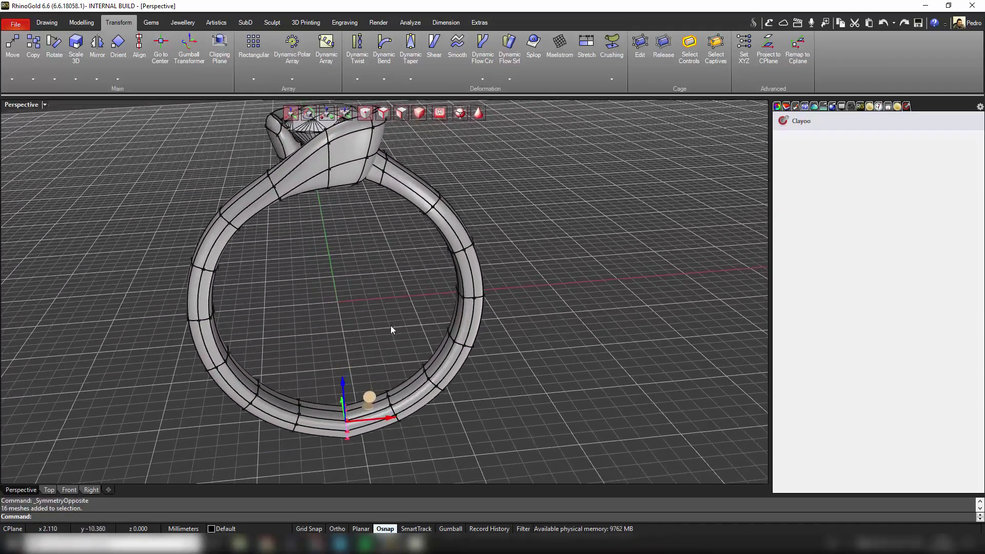
{"action": "left_click", "coordinate": [244, 23]}
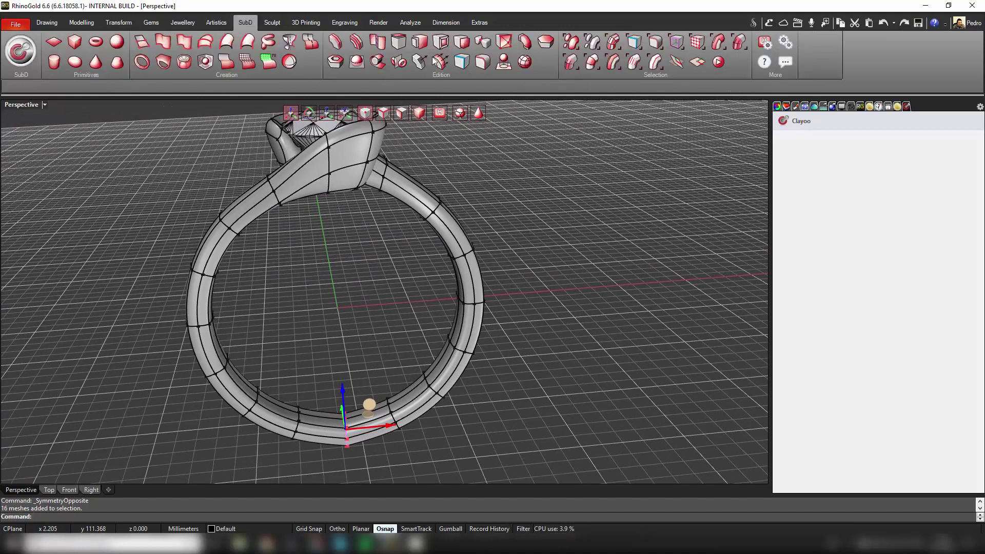
{"action": "right_click", "coordinate": [349, 361]}
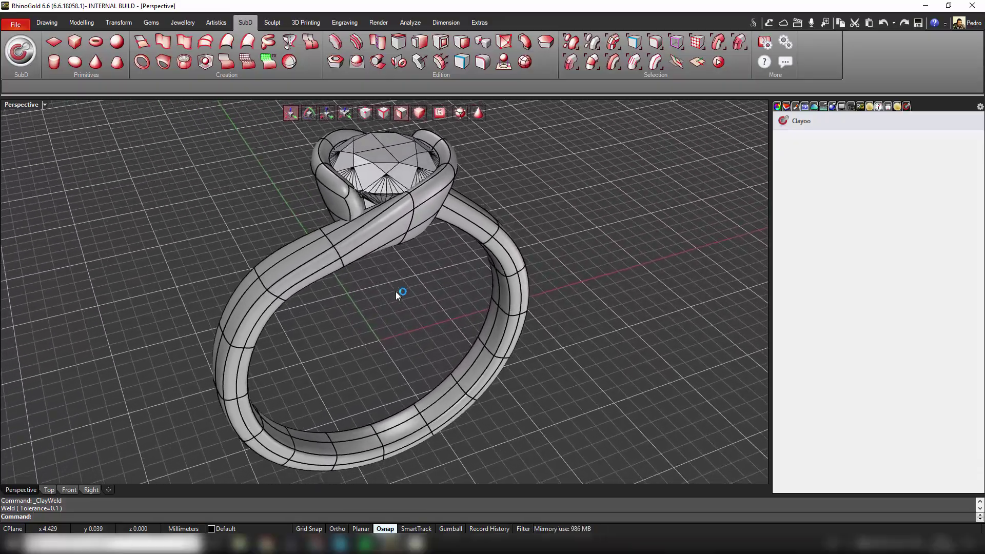
Step: Extract a curve from the edge loop running along the band's outer face, dividing it at the edge crossing just below the bezel
{"action": "left_click", "coordinate": [310, 43]}
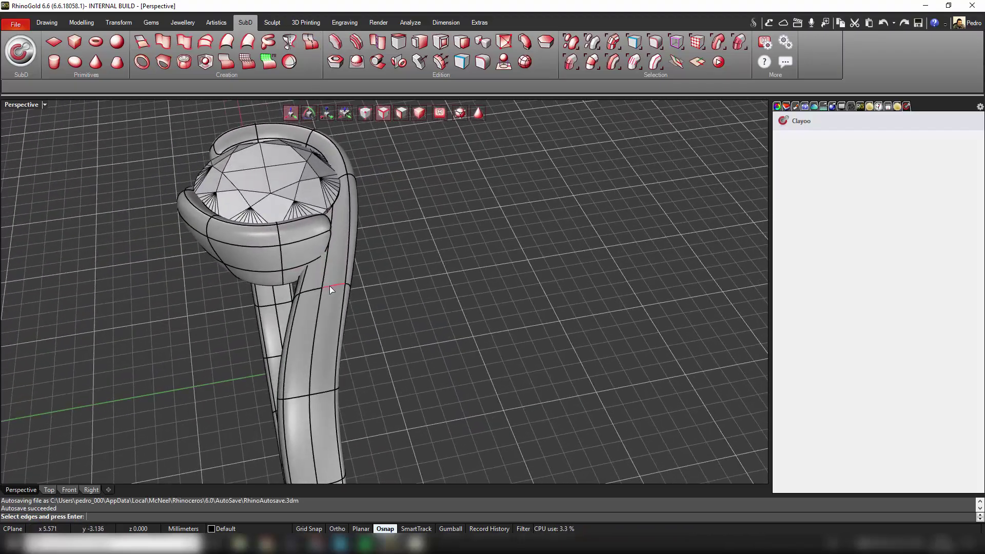
{"action": "double_click", "coordinate": [329, 285]}
{"action": "key", "text": "Return"}
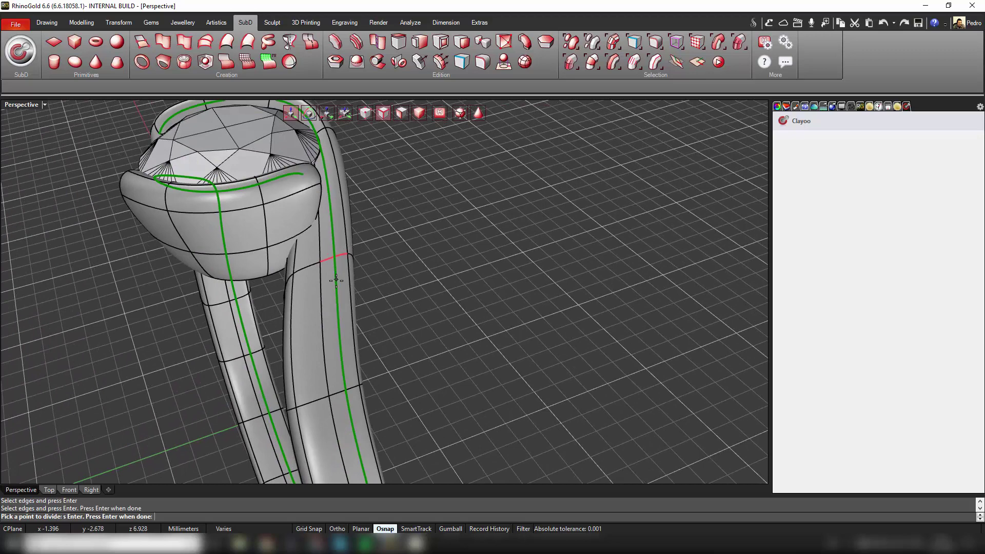
{"action": "scroll", "coordinate": [336, 280], "scroll_direction": "up", "scroll_amount": 3}
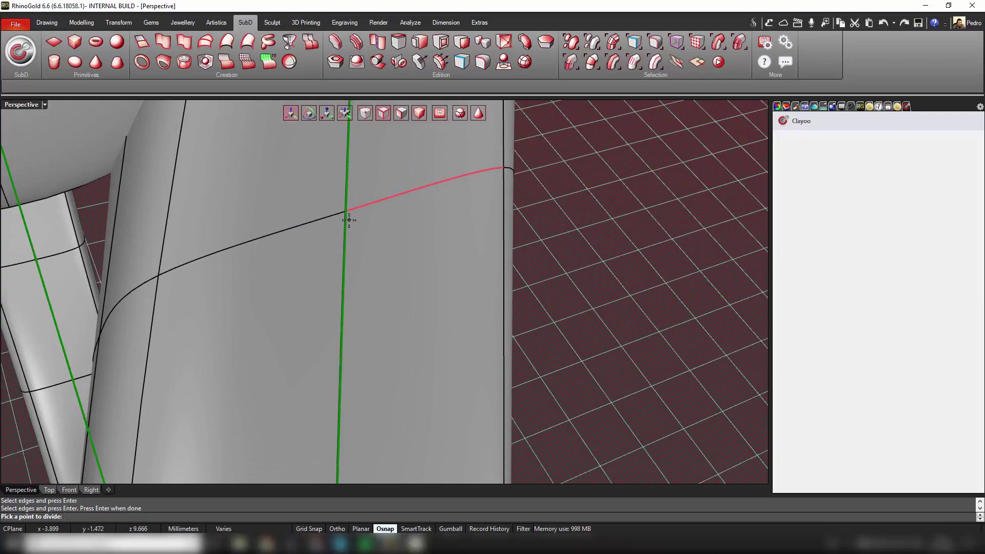
{"action": "left_click", "coordinate": [348, 220]}
{"action": "scroll", "coordinate": [356, 288], "scroll_direction": "down", "scroll_amount": 5}
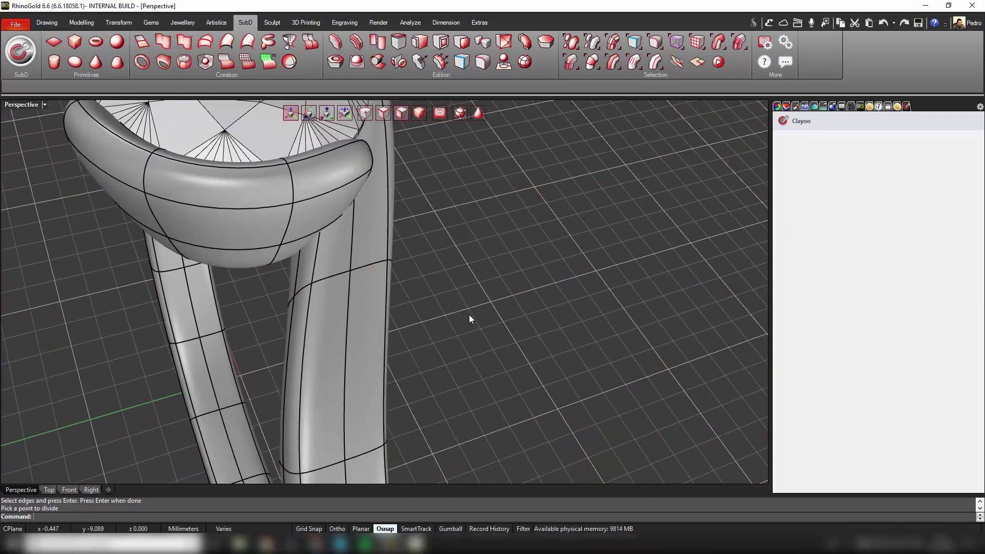
Step: Convert the complete SubD ring to NURBS surfaces
{"action": "scroll", "coordinate": [469, 318], "scroll_direction": "down", "scroll_amount": 5}
{"action": "right_click_drag", "start_coordinate": [423, 119], "coordinate": [352, 184]}
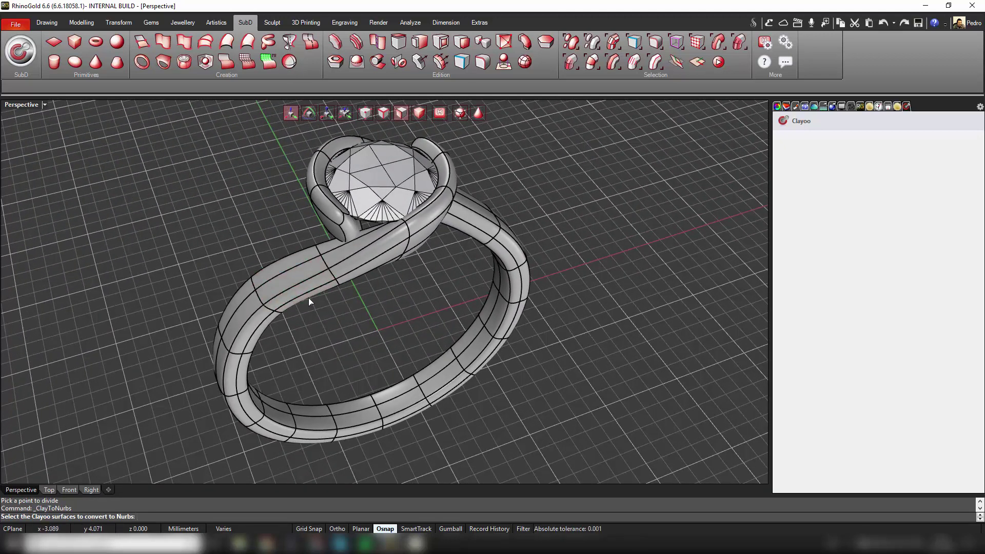
{"action": "left_click", "coordinate": [362, 278]}
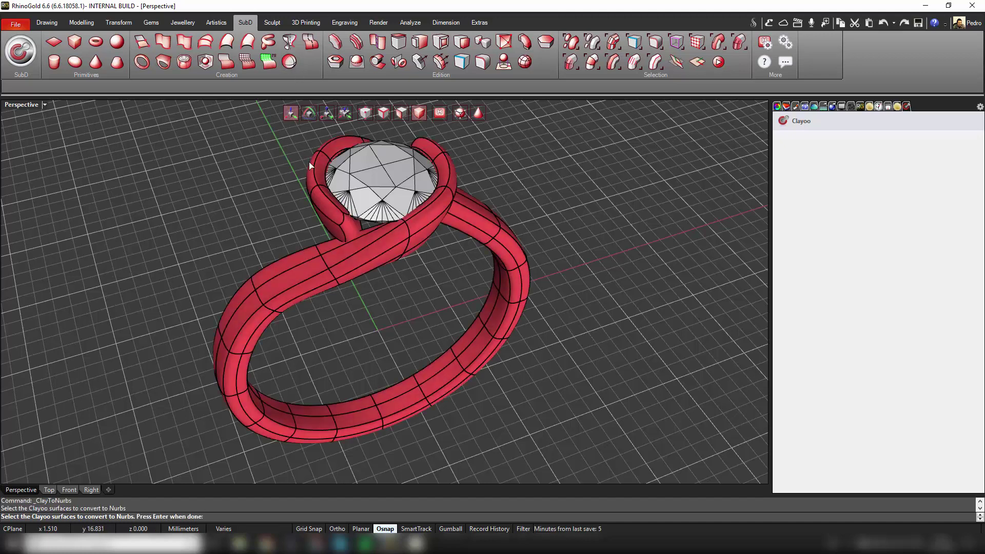
{"action": "key", "text": "Return"}
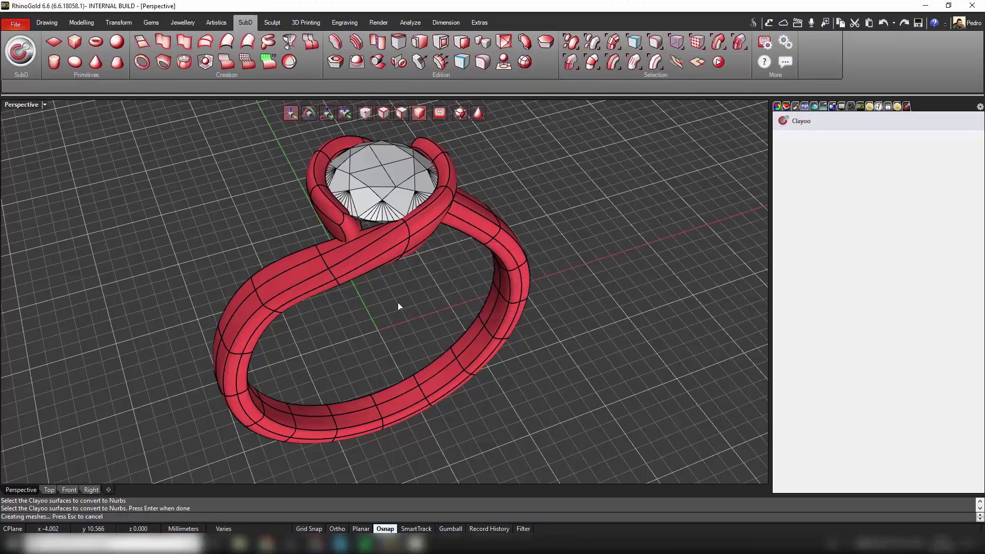
{"action": "right_click_drag", "start_coordinate": [378, 305], "coordinate": [272, 284]}
{"action": "key", "text": "Down"}
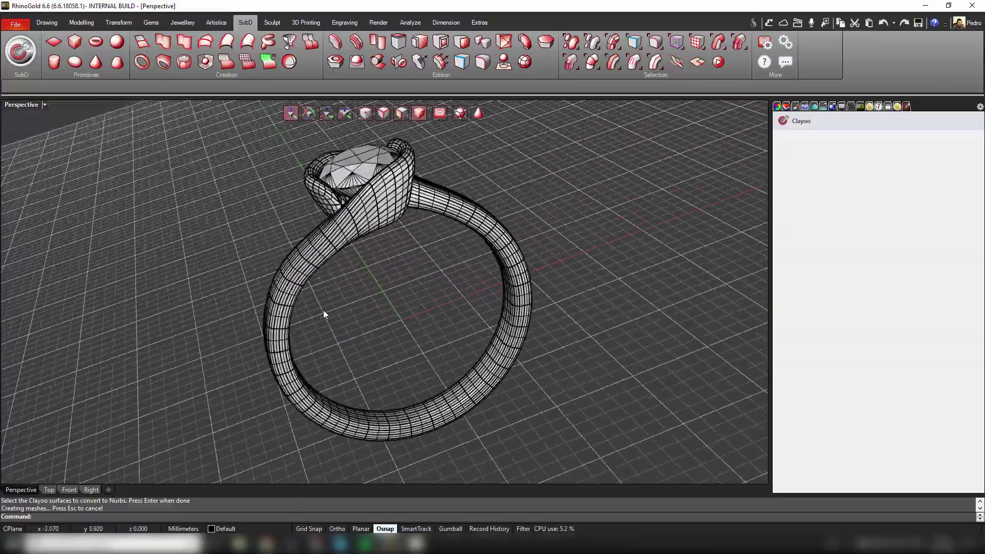
{"action": "key", "text": "Left"}
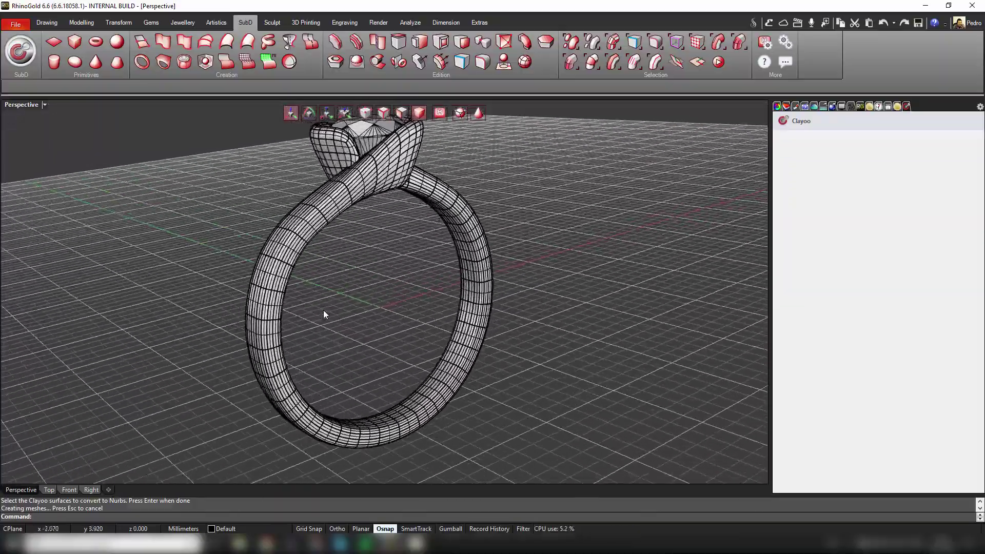
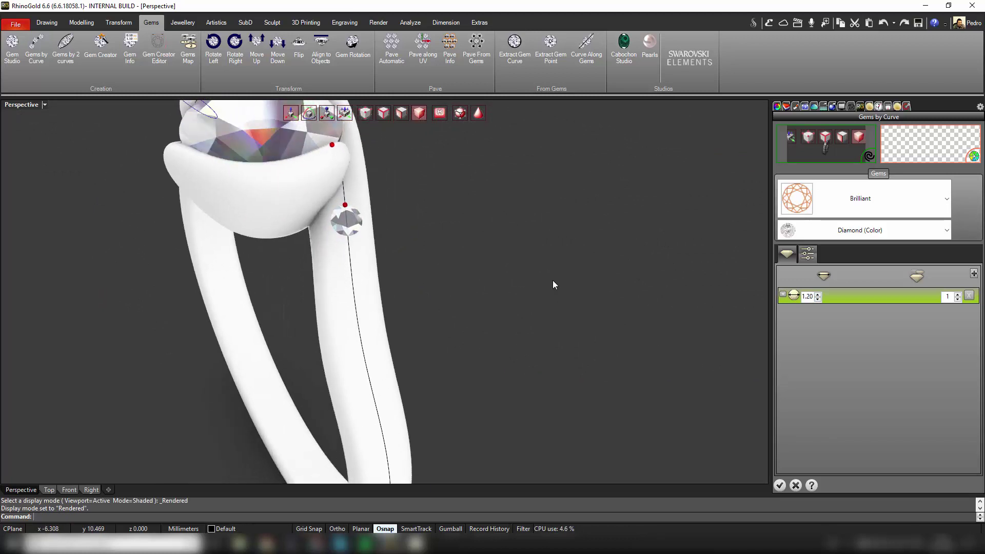
Step: Pick the ring body as the support for the gems by curve and set the number of 1.20 brilliant diamonds to 40
{"action": "left_click", "coordinate": [958, 297]}
{"action": "left_click", "coordinate": [957, 297]}
{"action": "left_click", "coordinate": [957, 297]}
{"action": "left_click", "coordinate": [957, 297]}
{"action": "left_click", "coordinate": [957, 296]}
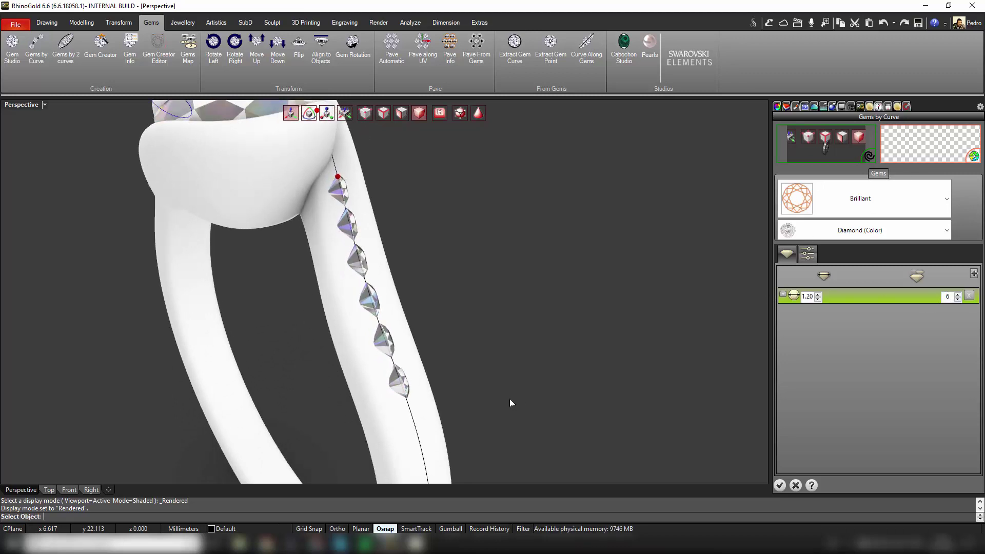
{"action": "left_click", "coordinate": [434, 420]}
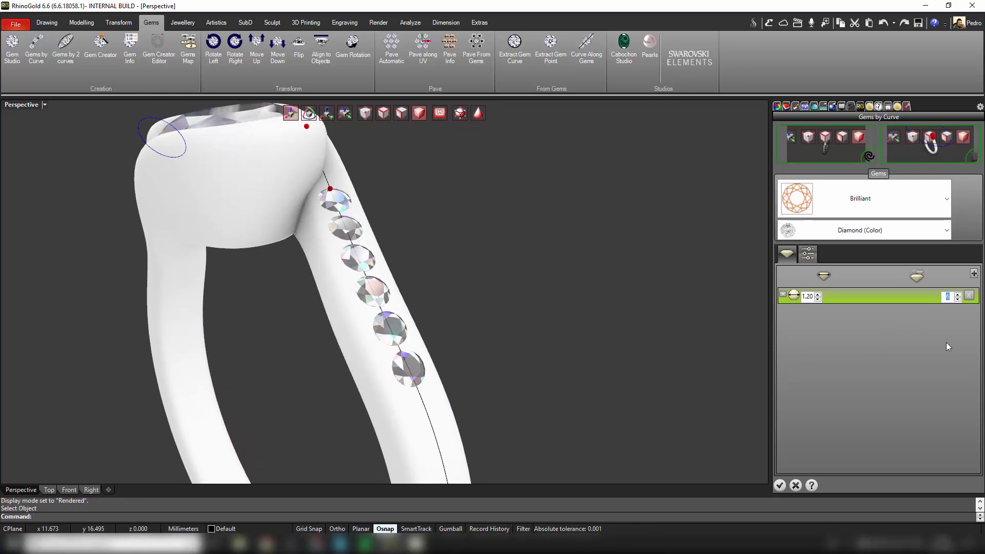
{"action": "type", "text": "40"}
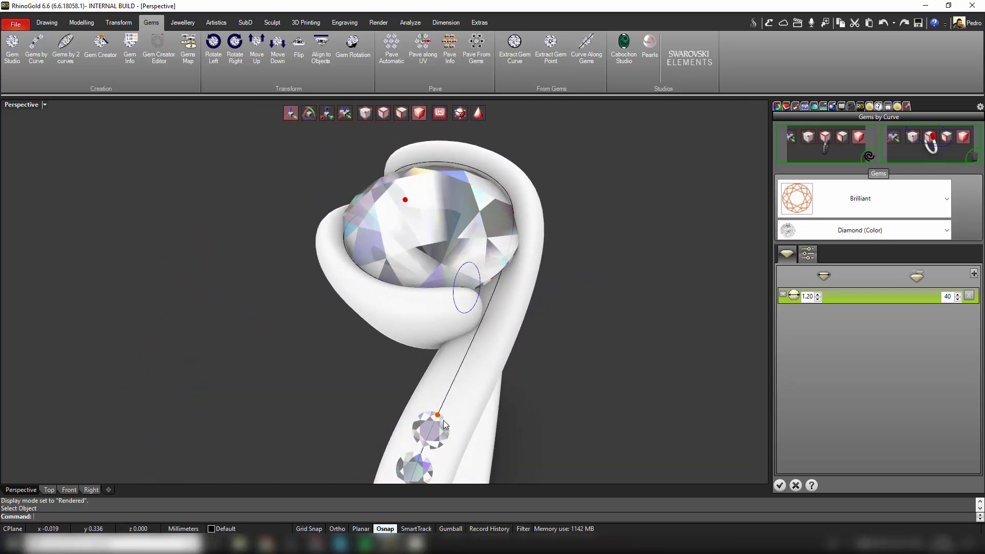
Step: Distribute the gems over the full curve range and move the row's end point closer to the bezel, for a spacing of about 0.24
{"action": "left_click", "coordinate": [806, 254]}
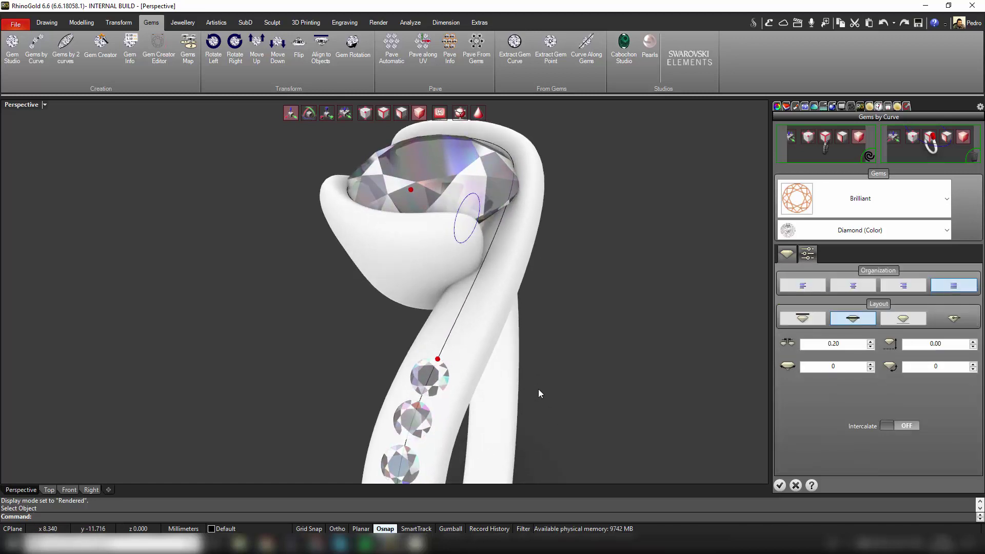
{"action": "scroll", "coordinate": [501, 391], "scroll_direction": "up", "scroll_amount": 3}
{"action": "left_click_drag", "start_coordinate": [459, 300], "coordinate": [500, 226]}
{"action": "scroll", "coordinate": [596, 300], "scroll_direction": "down", "scroll_amount": 5}
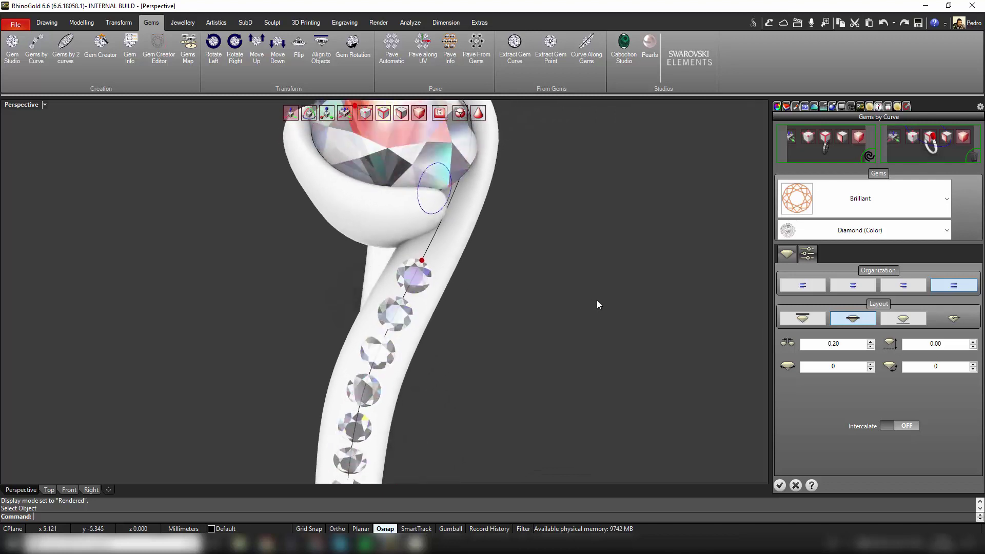
{"action": "scroll", "coordinate": [596, 300], "scroll_direction": "down", "scroll_amount": 8}
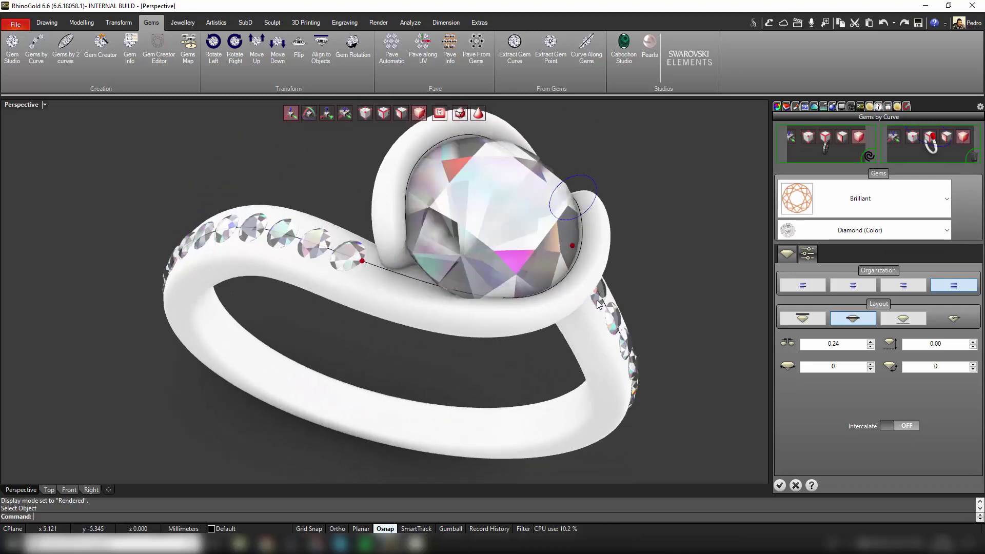
{"action": "scroll", "coordinate": [596, 301], "scroll_direction": "up", "scroll_amount": 10}
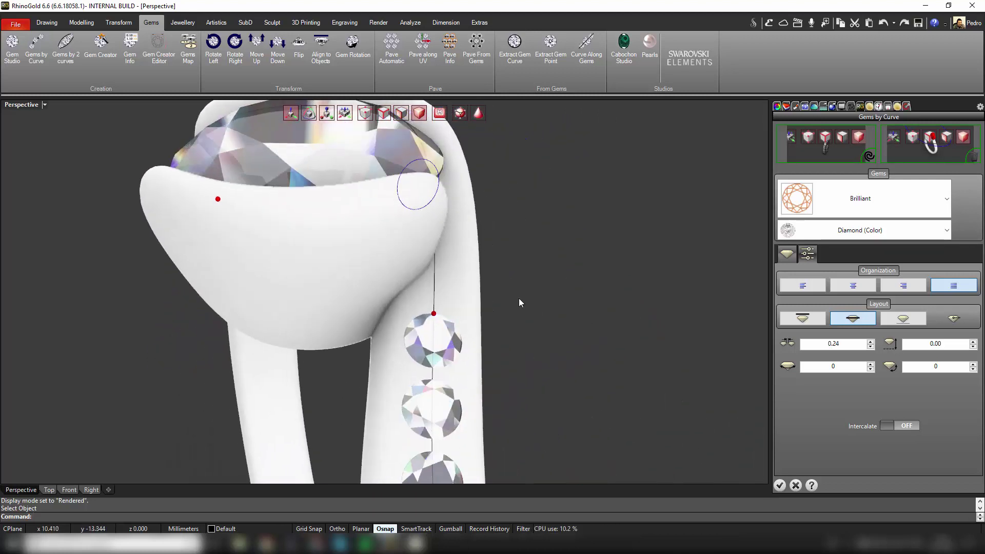
Step: Adjust the gem row's end point beside the bezel to a spacing of about 0.25 and create the gems
{"action": "left_click_drag", "start_coordinate": [422, 355], "coordinate": [423, 339]}
{"action": "scroll", "coordinate": [528, 380], "scroll_direction": "down", "scroll_amount": 6}
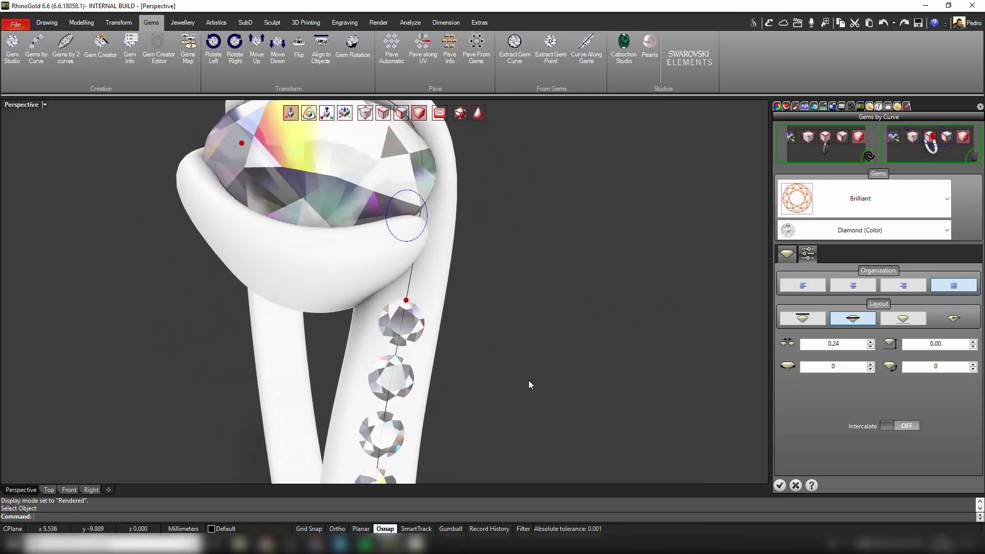
{"action": "scroll", "coordinate": [528, 380], "scroll_direction": "down", "scroll_amount": 6}
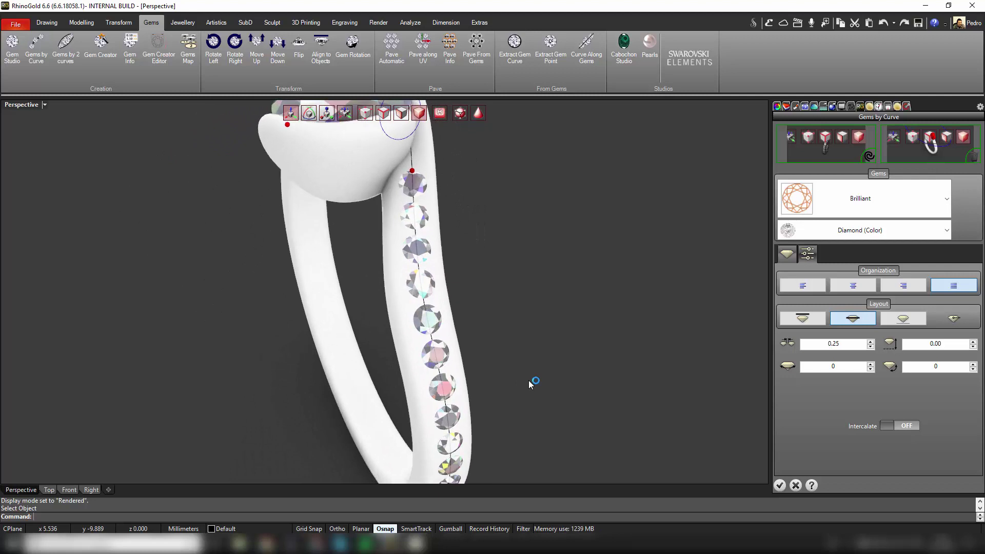
{"action": "scroll", "coordinate": [529, 380], "scroll_direction": "up", "scroll_amount": 8}
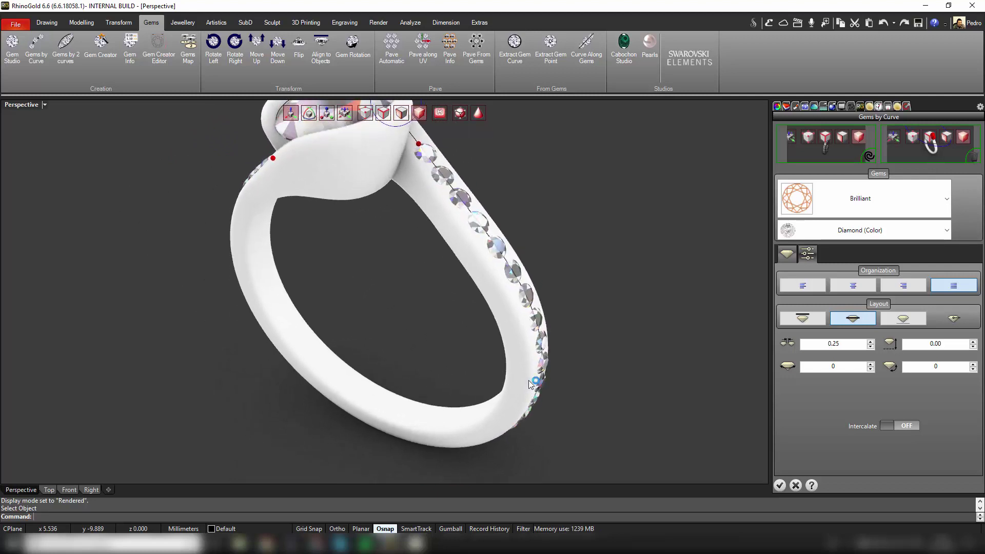
{"action": "right_click_drag", "start_coordinate": [529, 381], "coordinate": [576, 402]}
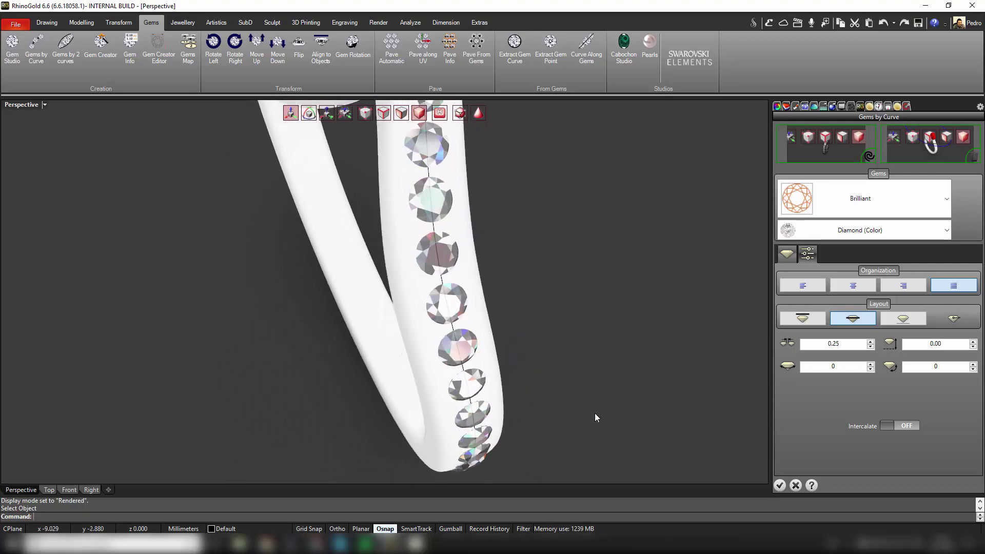
{"action": "left_click", "coordinate": [779, 485]}
Step: Select the whole row of diamonds along the band and start in-line prongs for them
{"action": "scroll", "coordinate": [594, 406], "scroll_direction": "down", "scroll_amount": 3}
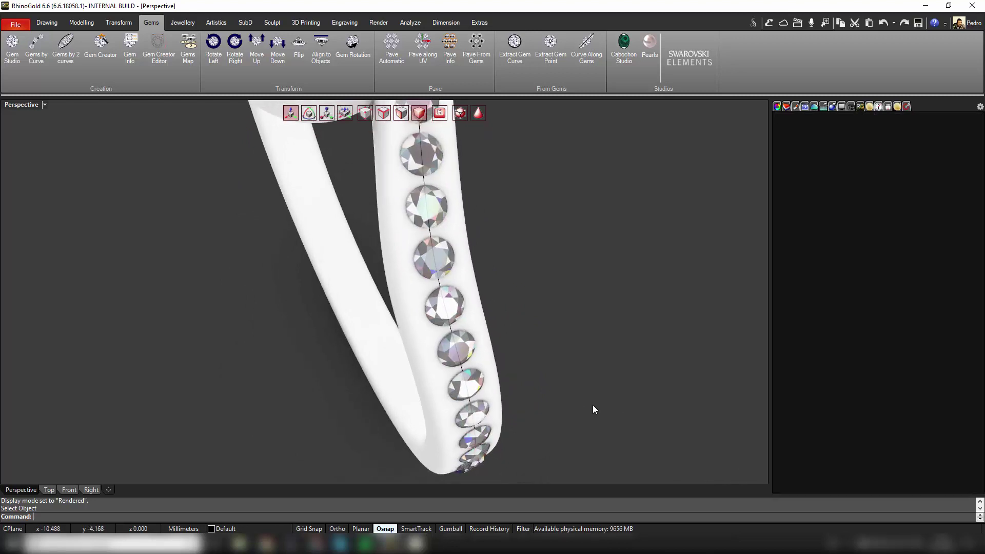
{"action": "right_click_drag", "start_coordinate": [596, 406], "coordinate": [435, 347]}
{"action": "scroll", "coordinate": [384, 331], "scroll_direction": "up", "scroll_amount": 4}
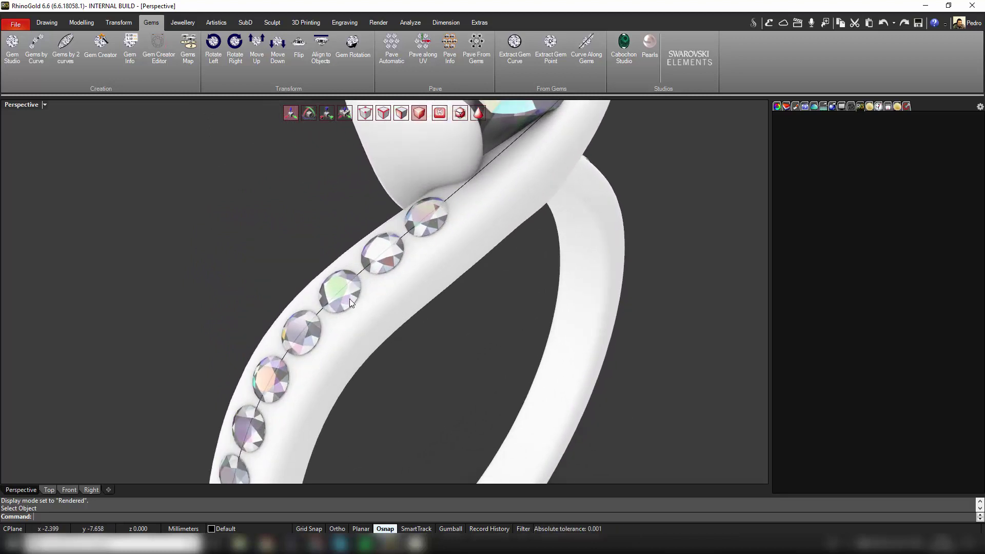
{"action": "left_click", "coordinate": [349, 299]}
{"action": "left_click", "coordinate": [397, 336]}
{"action": "right_click_drag", "start_coordinate": [431, 338], "coordinate": [406, 282]}
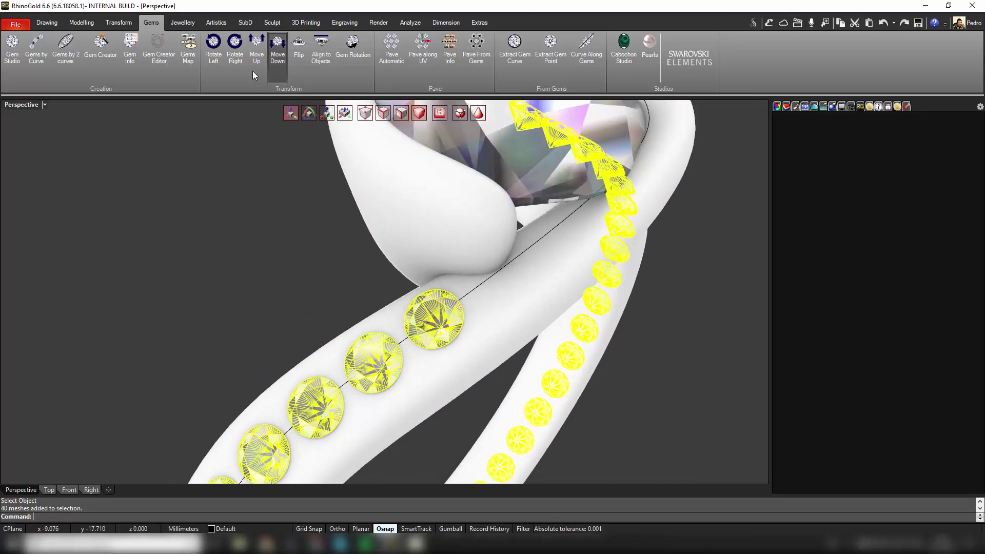
{"action": "left_click", "coordinate": [183, 22]}
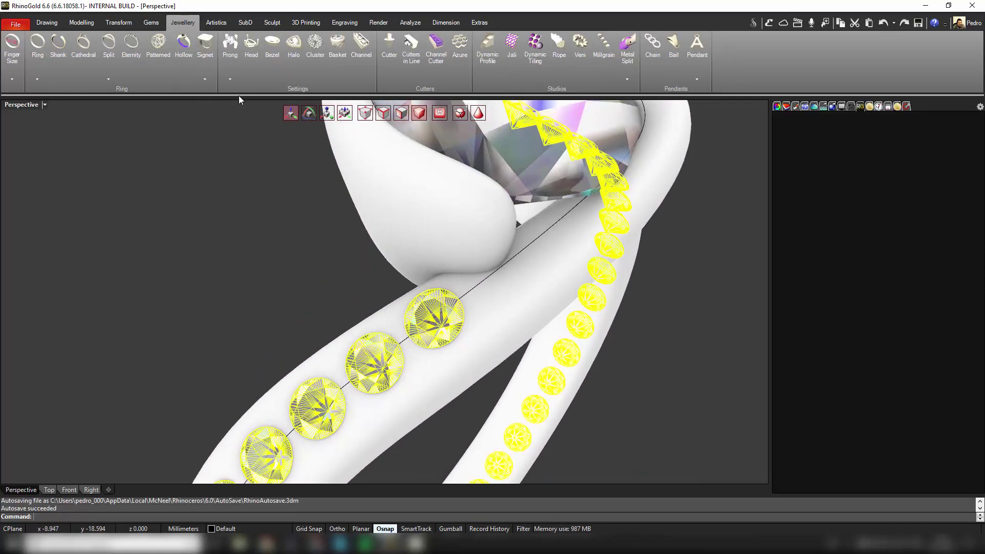
{"action": "left_click", "coordinate": [232, 79]}
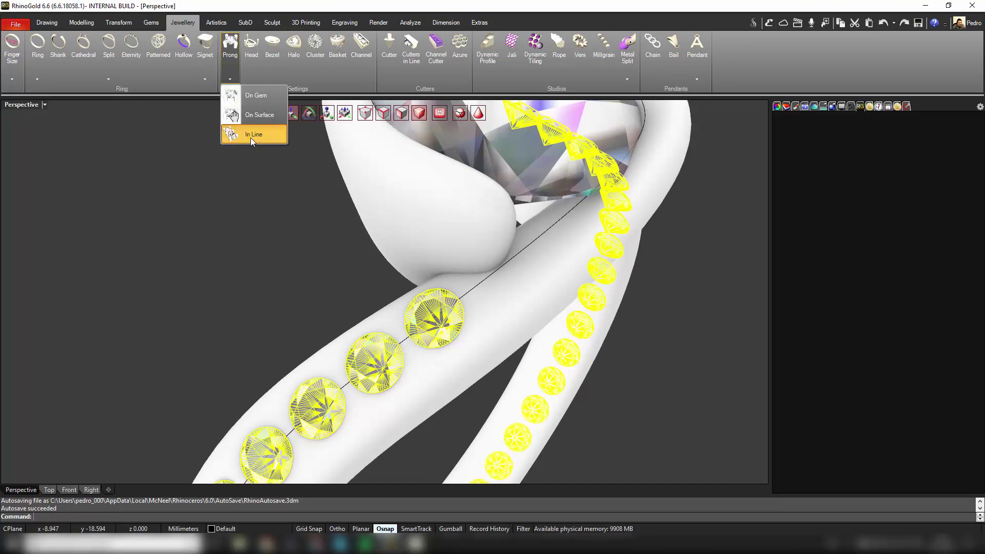
{"action": "left_click", "coordinate": [251, 135]}
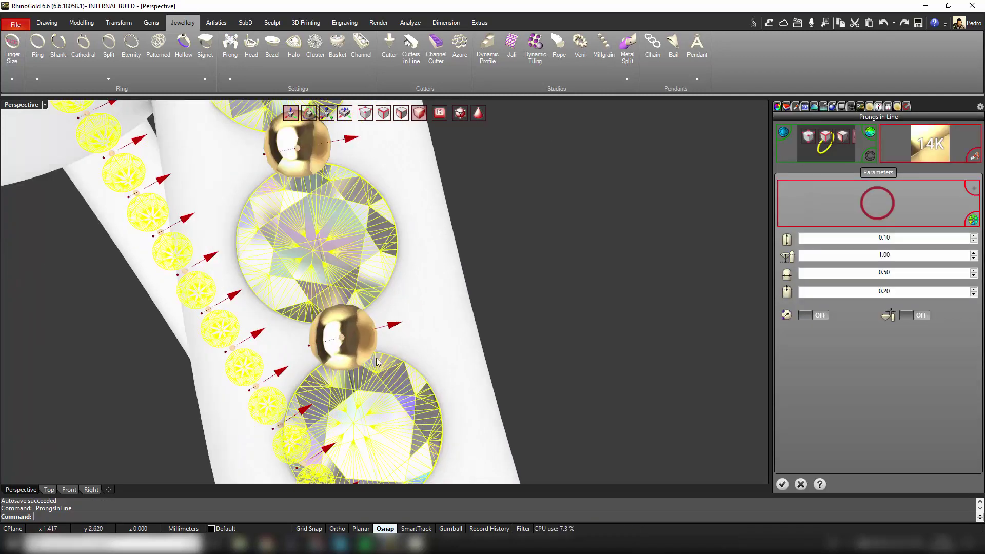
Step: Move the in-line prongs off the curve into pairs on both sides of the gem row and create them
{"action": "left_click_drag", "start_coordinate": [343, 336], "coordinate": [390, 327]}
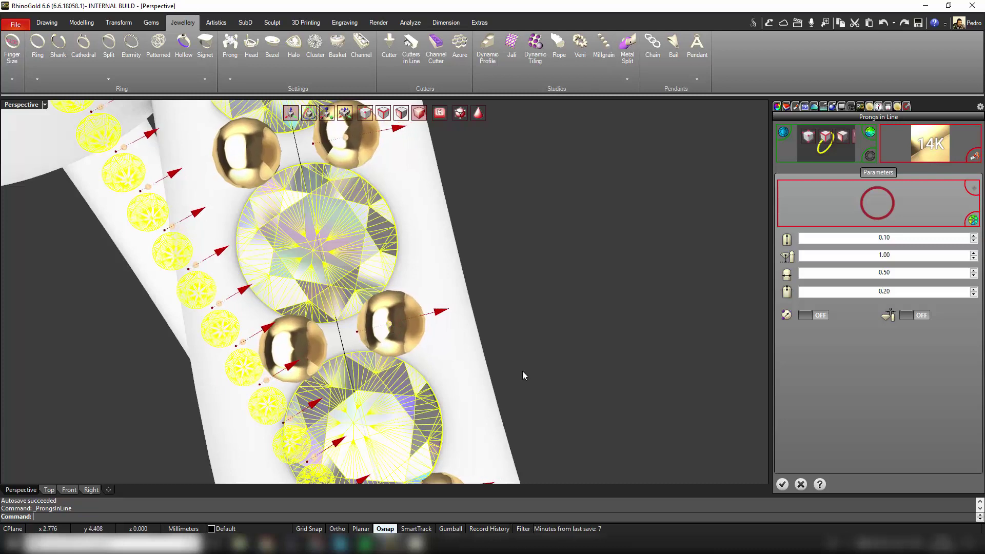
{"action": "scroll", "coordinate": [522, 370], "scroll_direction": "down", "scroll_amount": 5}
{"action": "scroll", "coordinate": [495, 260], "scroll_direction": "down", "scroll_amount": 3}
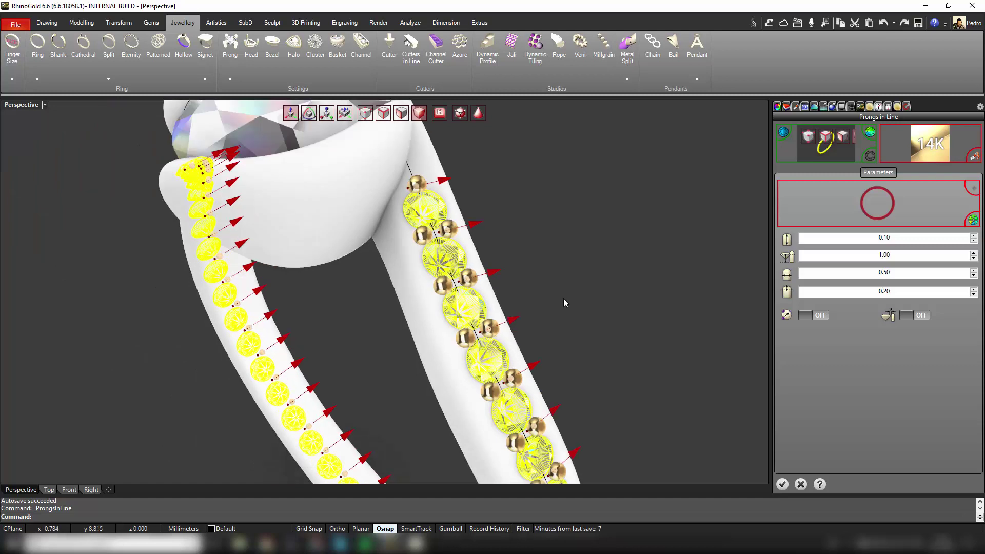
{"action": "left_click", "coordinate": [565, 321]}
{"action": "right_click_drag", "start_coordinate": [565, 321], "coordinate": [774, 472]}
{"action": "scroll", "coordinate": [565, 321], "scroll_direction": "down", "scroll_amount": 2}
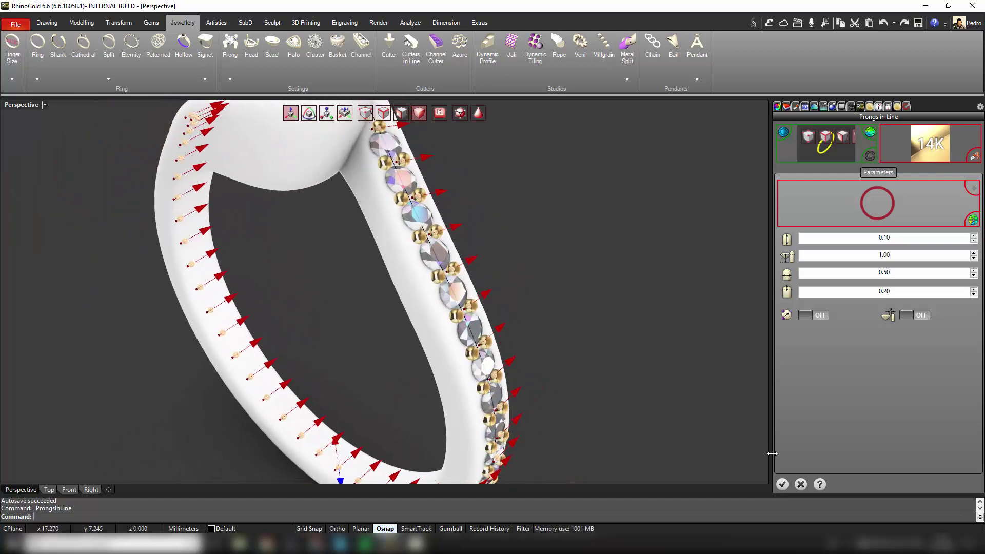
{"action": "left_click", "coordinate": [782, 485]}
Step: Assign the yellow 14K gold material to the ring body
{"action": "right_click_drag", "start_coordinate": [614, 404], "coordinate": [398, 269]}
{"action": "left_click", "coordinate": [398, 269]}
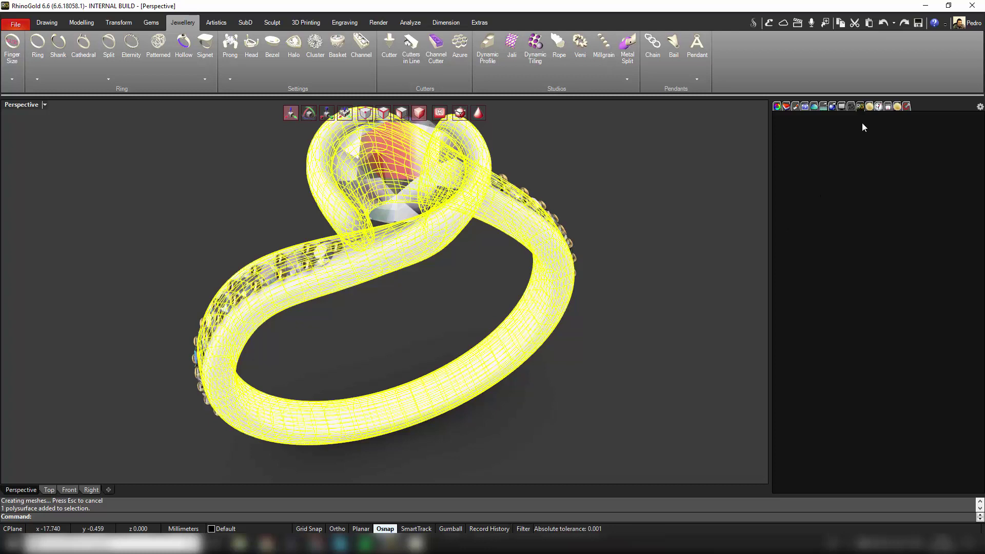
{"action": "left_click", "coordinate": [869, 106]}
{"action": "left_click", "coordinate": [778, 169]}
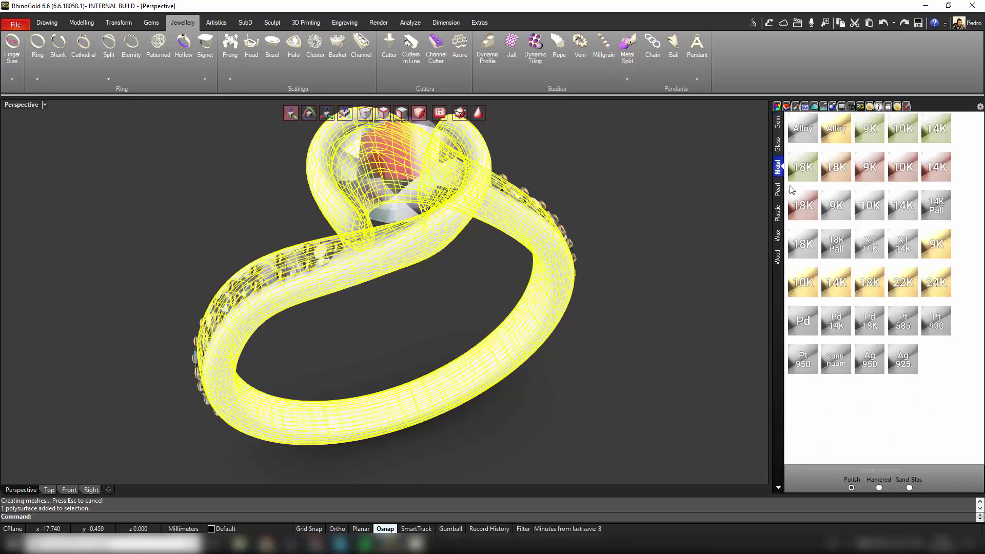
{"action": "left_click", "coordinate": [837, 282]}
{"action": "left_click", "coordinate": [651, 333]}
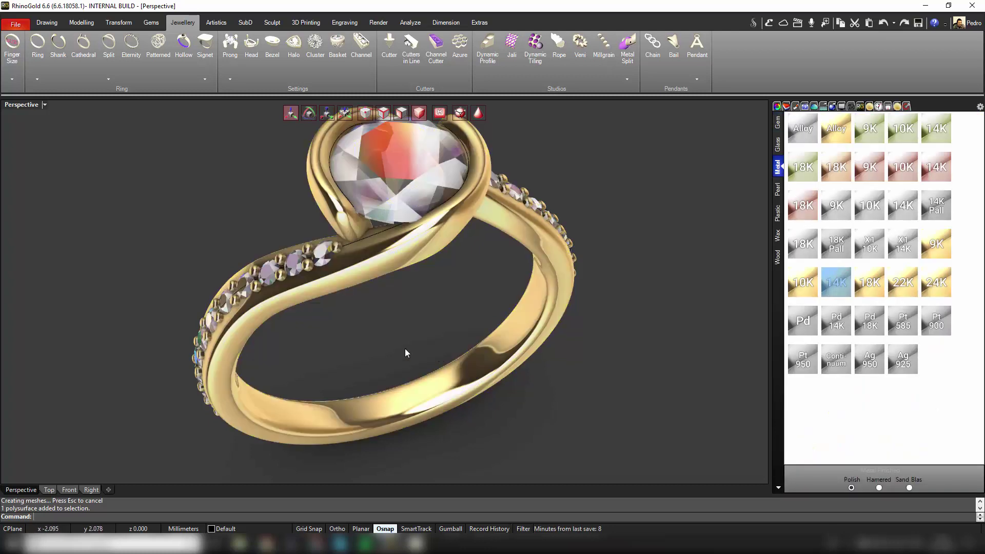
{"action": "scroll", "coordinate": [399, 347], "scroll_direction": "down", "scroll_amount": 3}
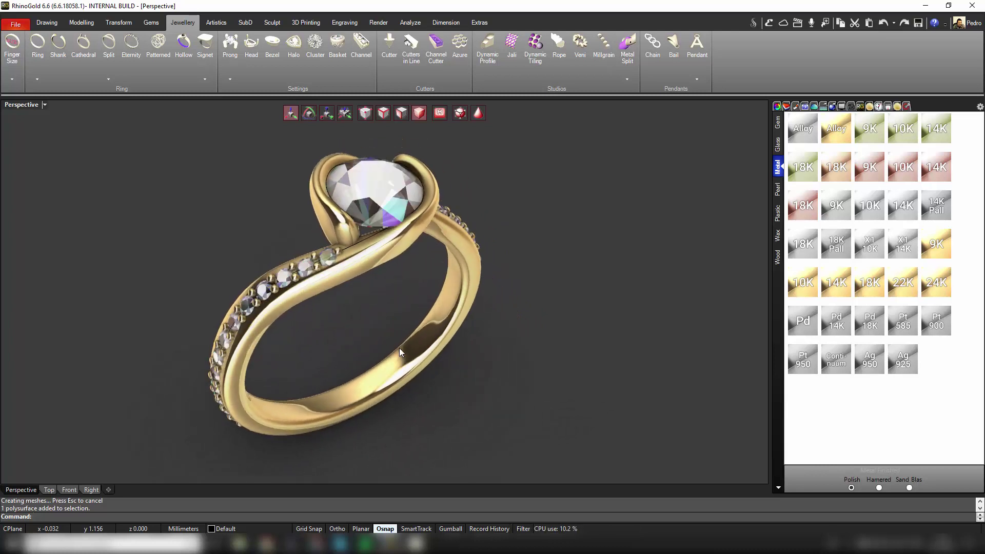
Step: Turn off SubD edit mode and select the complete row of diamonds made by curve on the band
{"action": "left_click", "coordinate": [245, 23]}
{"action": "left_click", "coordinate": [21, 52]}
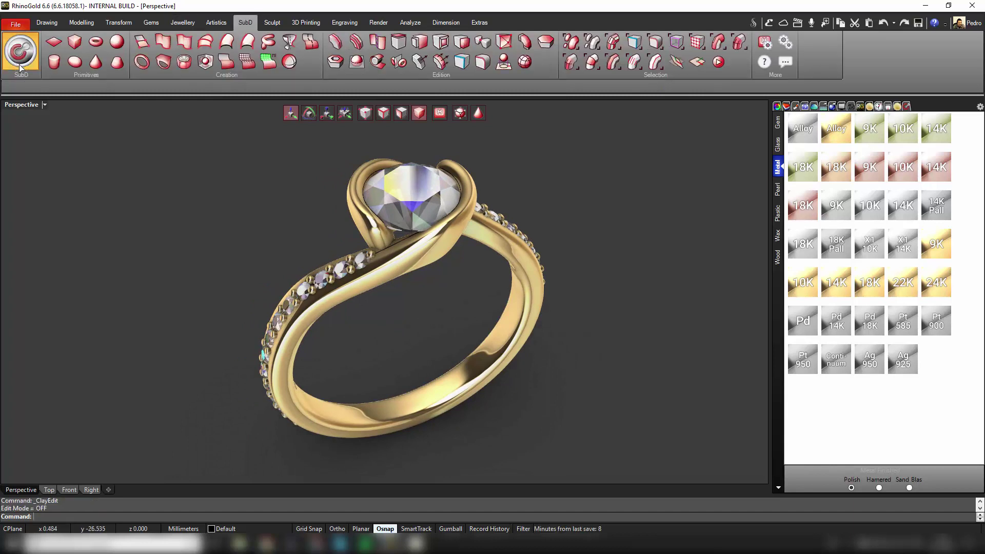
{"action": "left_click", "coordinate": [183, 23]}
{"action": "left_click", "coordinate": [338, 271]}
{"action": "left_click", "coordinate": [343, 272]}
{"action": "left_click", "coordinate": [380, 306]}
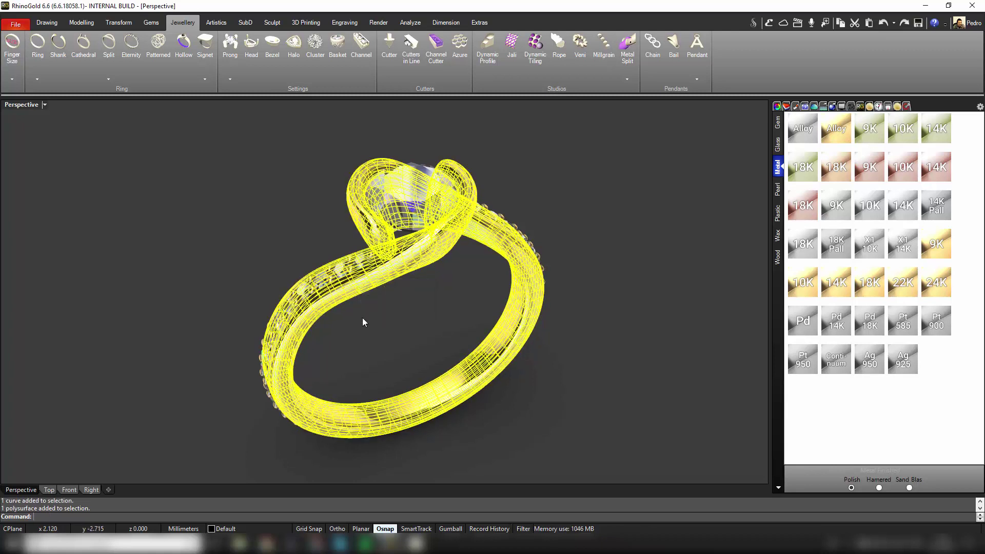
{"action": "left_click", "coordinate": [352, 279]}
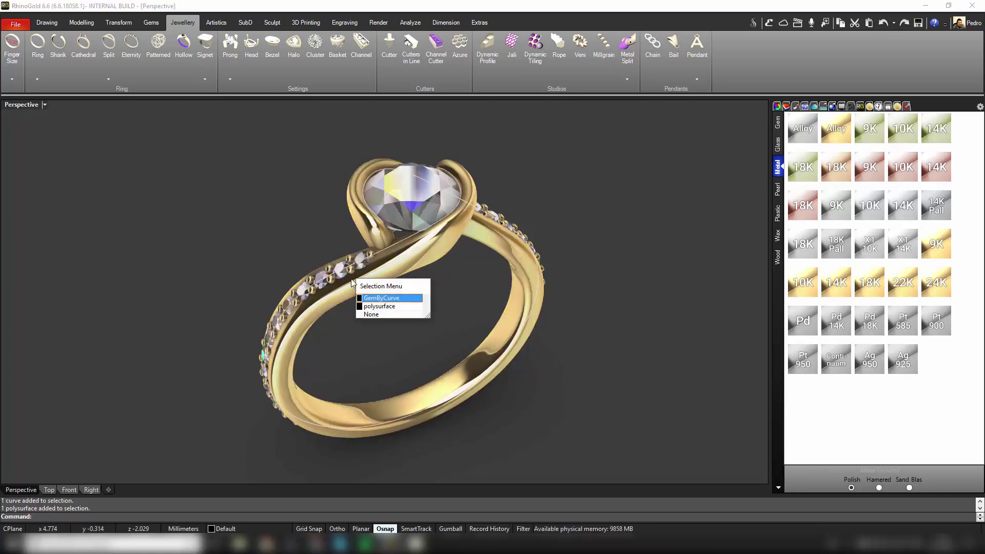
{"action": "left_click", "coordinate": [345, 278]}
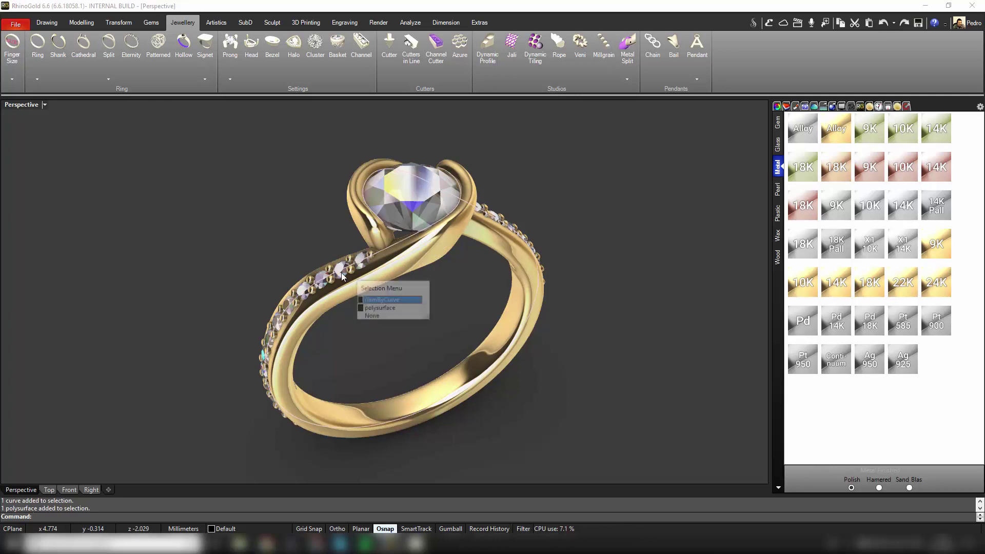
{"action": "left_click", "coordinate": [315, 224]}
{"action": "scroll", "coordinate": [315, 229], "scroll_direction": "up", "scroll_amount": 3}
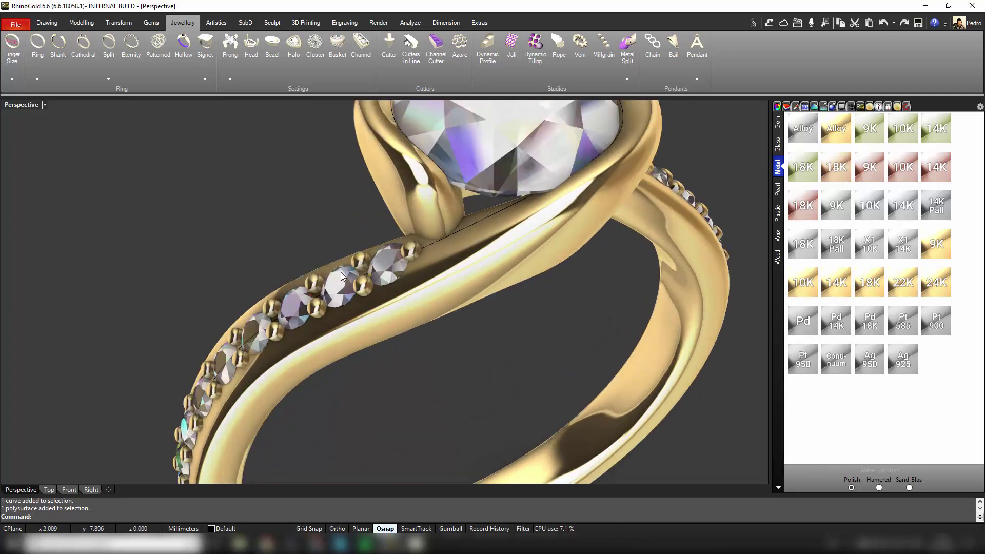
{"action": "left_click", "coordinate": [342, 276]}
{"action": "left_click", "coordinate": [374, 307]}
{"action": "scroll", "coordinate": [368, 306], "scroll_direction": "down", "scroll_amount": 5}
Step: Create cutters of style 003 for all the selected band diamonds
{"action": "left_click", "coordinate": [389, 70]}
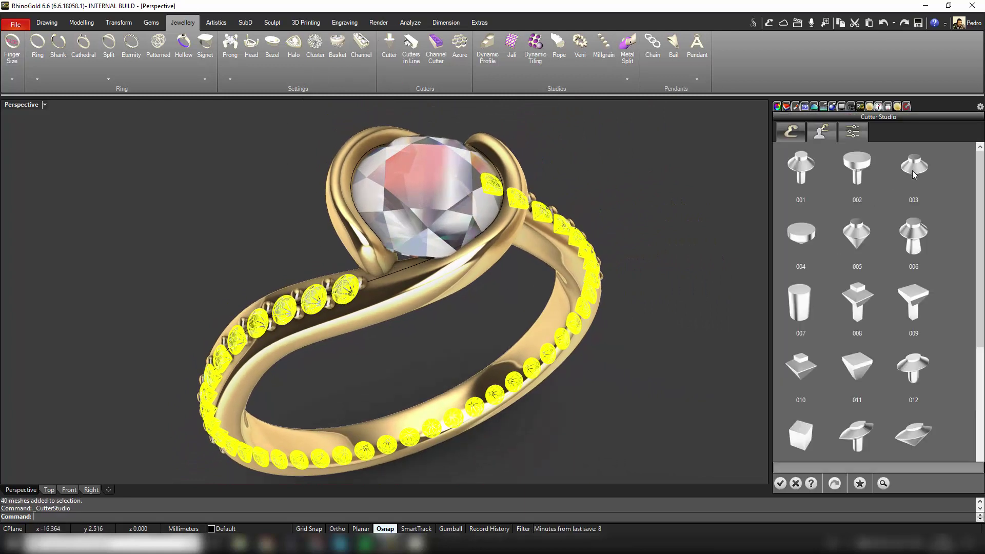
{"action": "left_click", "coordinate": [913, 173]}
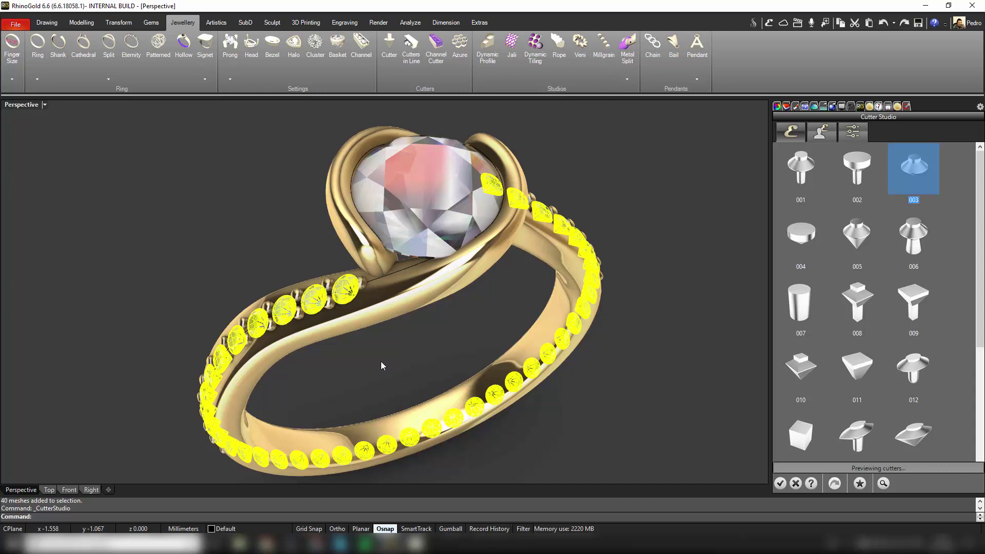
{"action": "left_click", "coordinate": [344, 388]}
{"action": "scroll", "coordinate": [343, 389], "scroll_direction": "up", "scroll_amount": 3}
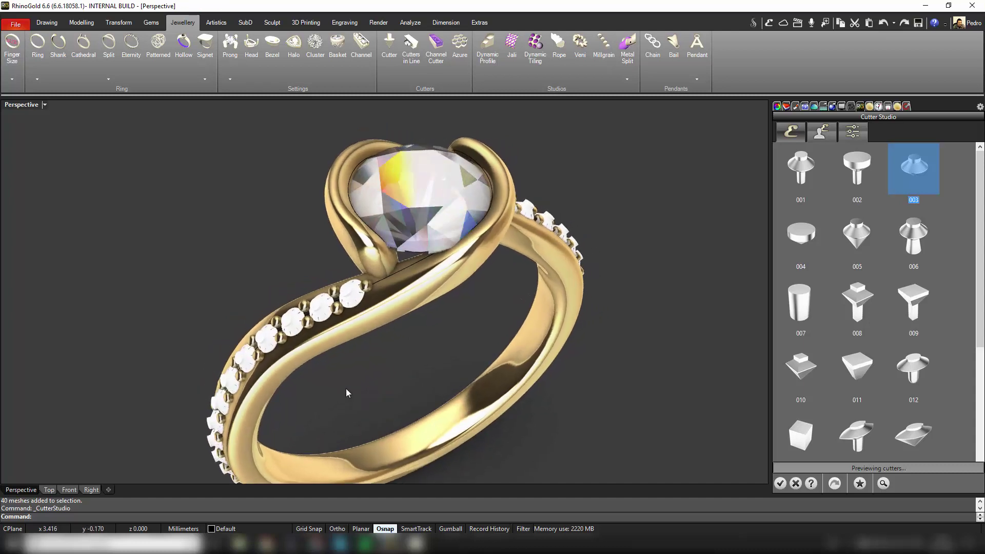
{"action": "scroll", "coordinate": [355, 377], "scroll_direction": "up", "scroll_amount": 6}
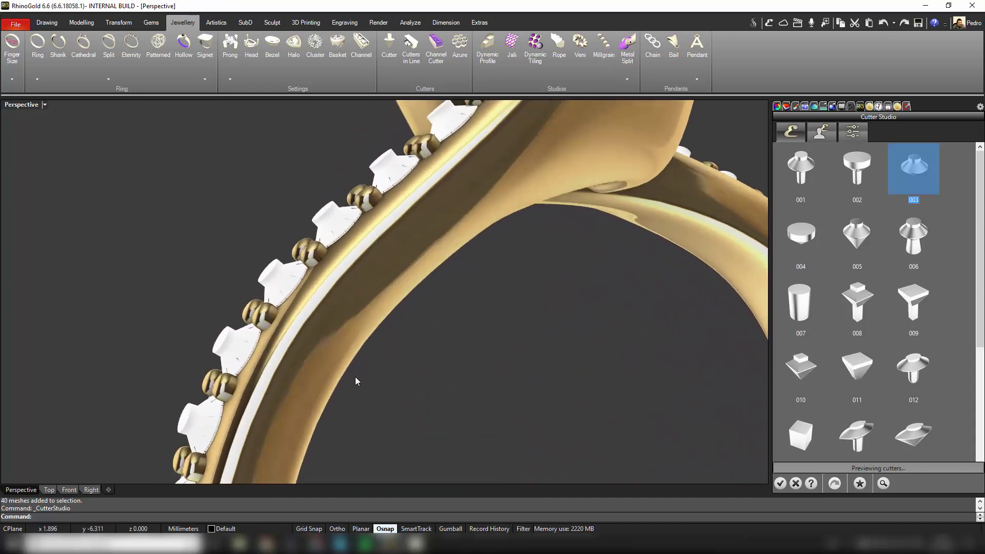
{"action": "scroll", "coordinate": [355, 376], "scroll_direction": "down", "scroll_amount": 3}
{"action": "right_click_drag", "start_coordinate": [355, 377], "coordinate": [421, 380]}
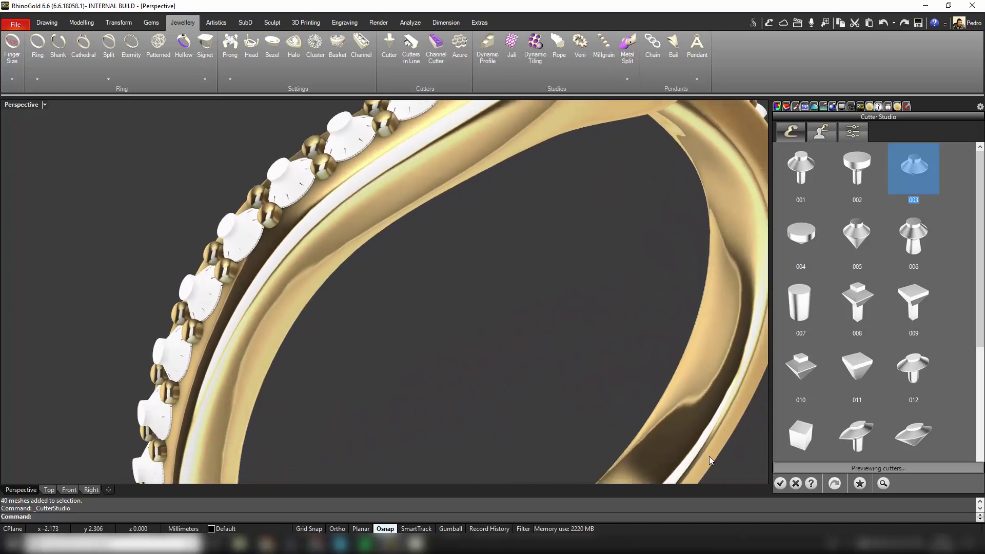
{"action": "left_click", "coordinate": [775, 481]}
{"action": "left_click", "coordinate": [779, 483]}
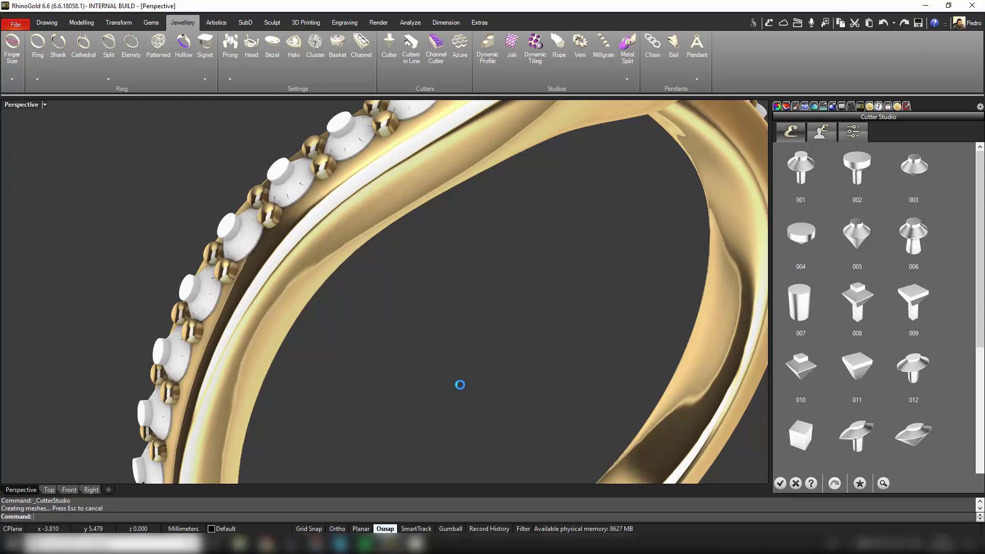
Step: Examine the cutters and prongs along both sides of the band from several angles
{"action": "scroll", "coordinate": [460, 385], "scroll_direction": "down", "scroll_amount": 6}
{"action": "right_click_drag", "start_coordinate": [451, 382], "coordinate": [415, 344]}
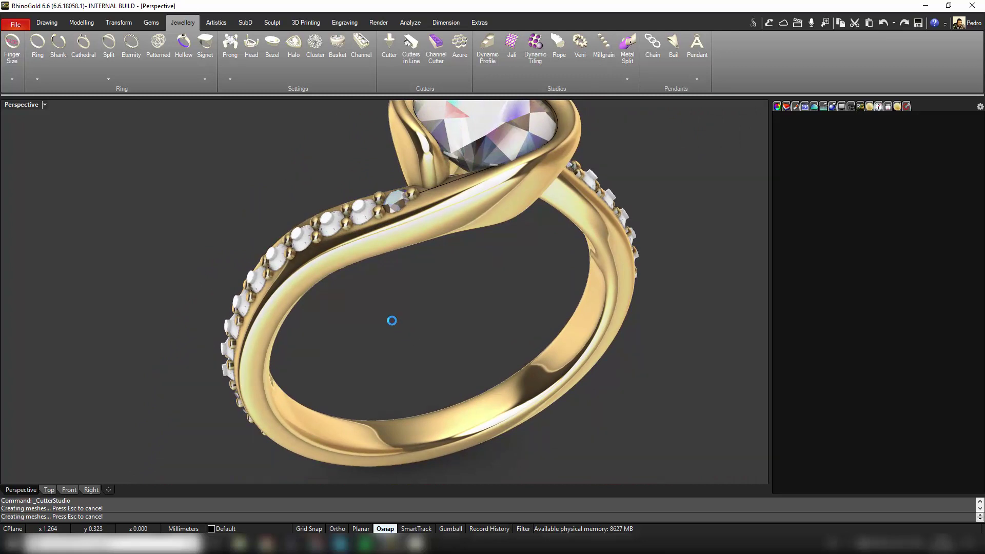
{"action": "key", "text": "Left"}
{"action": "key", "text": "Left"}
{"action": "key", "text": "Left"}
{"action": "key", "text": "Left"}
{"action": "key", "text": "Left"}
{"action": "key", "text": "Left"}
{"action": "key", "text": "Left"}
{"action": "key", "text": "Left"}
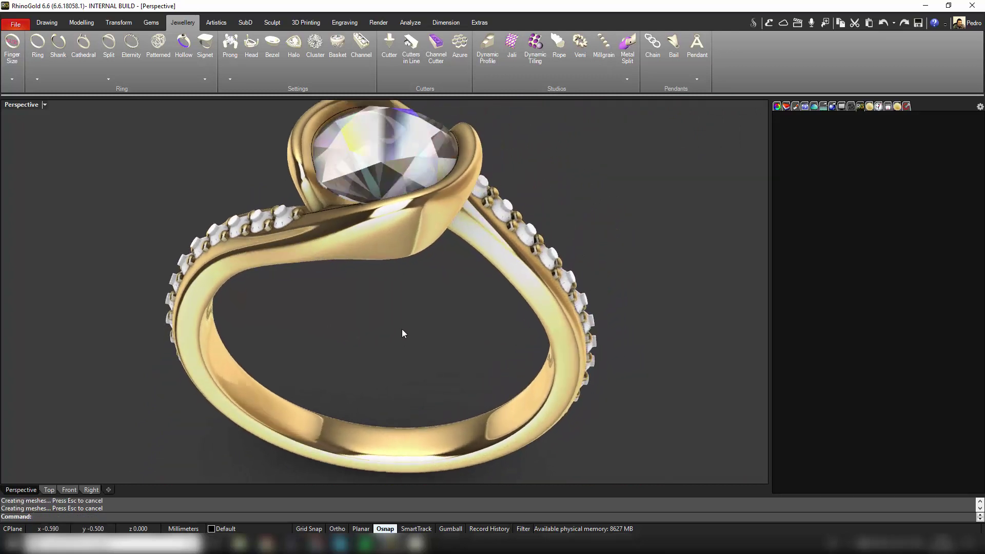
{"action": "key", "text": "Down"}
{"action": "key", "text": "Down"}
{"action": "key", "text": "Down"}
{"action": "key", "text": "Up"}
{"action": "key", "text": "Up"}
{"action": "key", "text": "Up"}
{"action": "key", "text": "Up"}
{"action": "key", "text": "Up"}
{"action": "key", "text": "Up"}
{"action": "key", "text": "Up"}
{"action": "key", "text": "Up"}
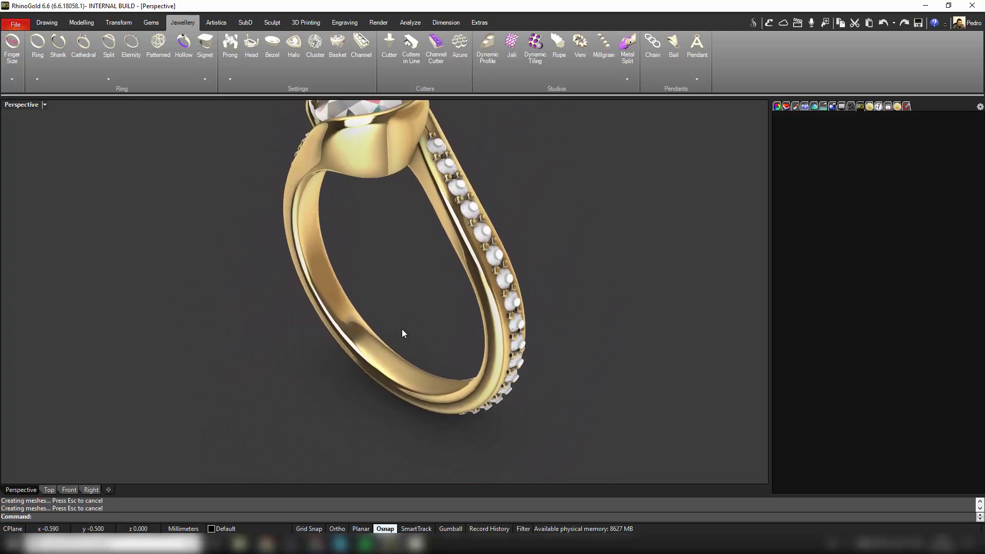
{"action": "mouse_move", "coordinate": [401, 328]}
{"action": "right_mouse_down"}
{"action": "mouse_move", "coordinate": [411, 330]}
{"action": "mouse_move", "coordinate": [402, 328]}
{"action": "right_mouse_up"}
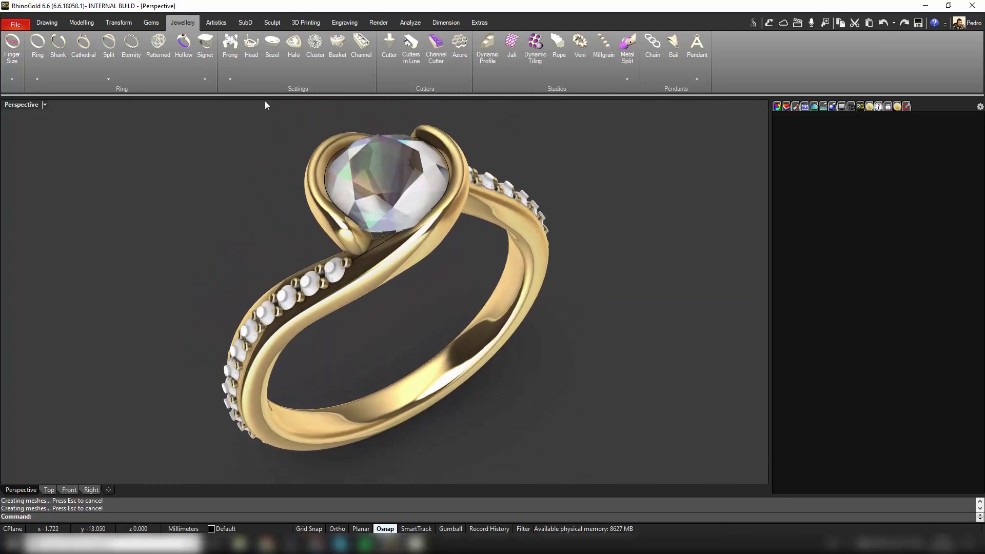
Step: Start a Boolean difference with the gold ring body as the object to cut
{"action": "left_click", "coordinate": [82, 22]}
{"action": "left_click", "coordinate": [591, 46]}
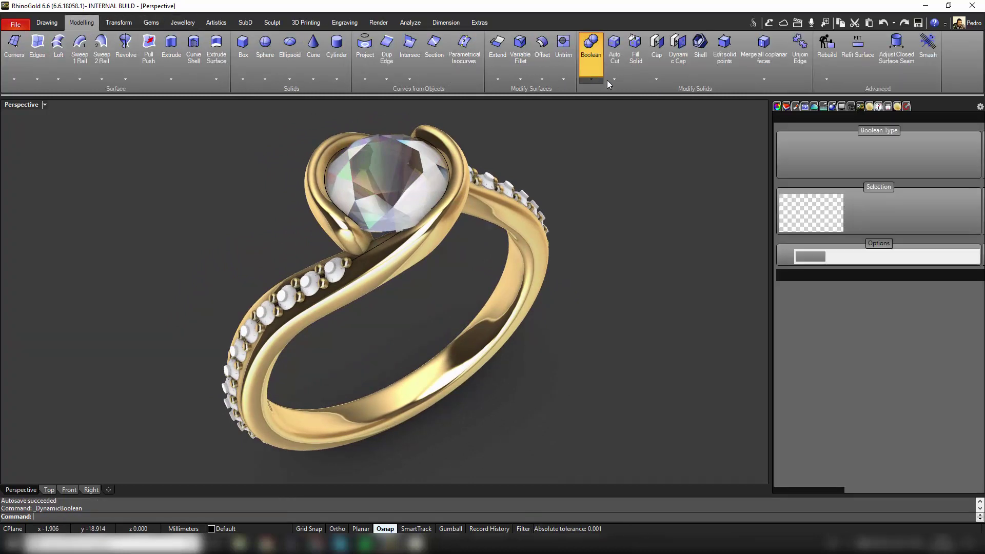
{"action": "left_click", "coordinate": [456, 338]}
{"action": "key", "text": "Return"}
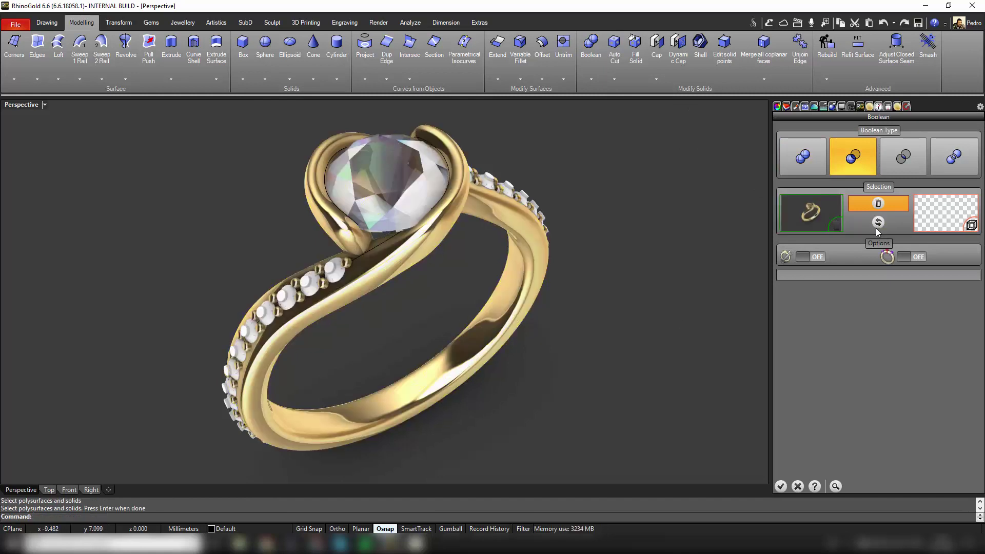
Step: Pick the gem cutters as the subtracting objects and apply the Boolean difference to the ring body
{"action": "left_click", "coordinate": [945, 213]}
{"action": "right_click_drag", "start_coordinate": [395, 294], "coordinate": [354, 261]}
{"action": "left_click", "coordinate": [352, 258]}
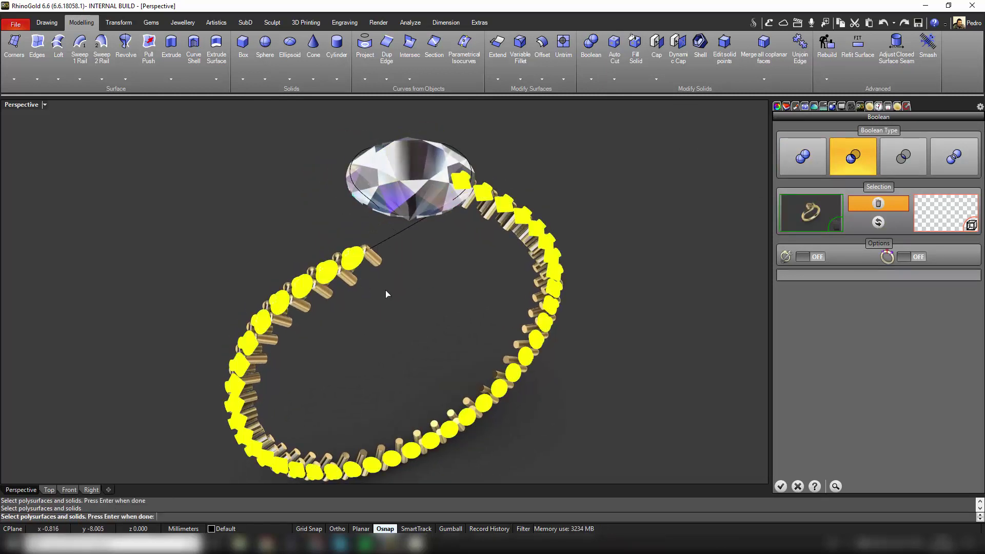
{"action": "key", "text": "Return"}
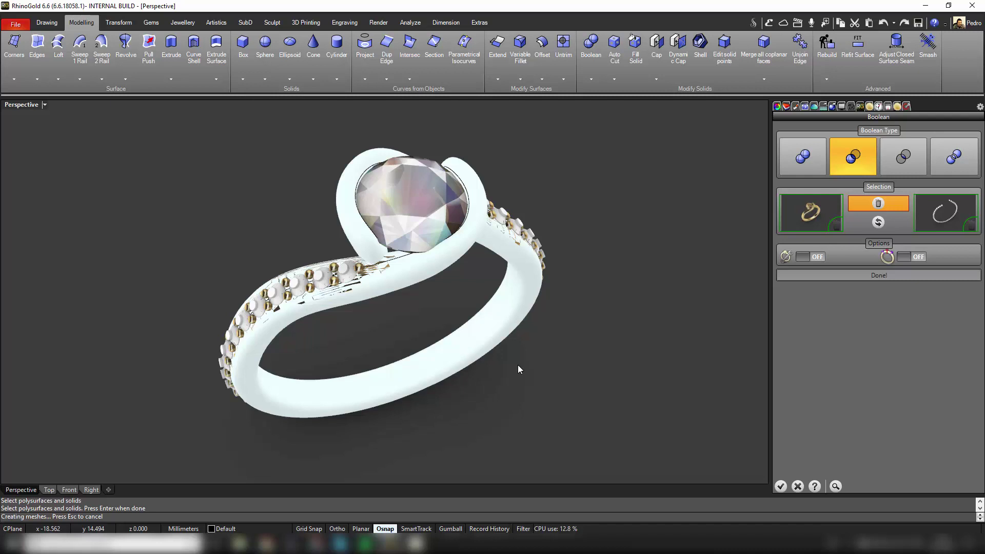
{"action": "right_click_drag", "start_coordinate": [518, 365], "coordinate": [476, 362]}
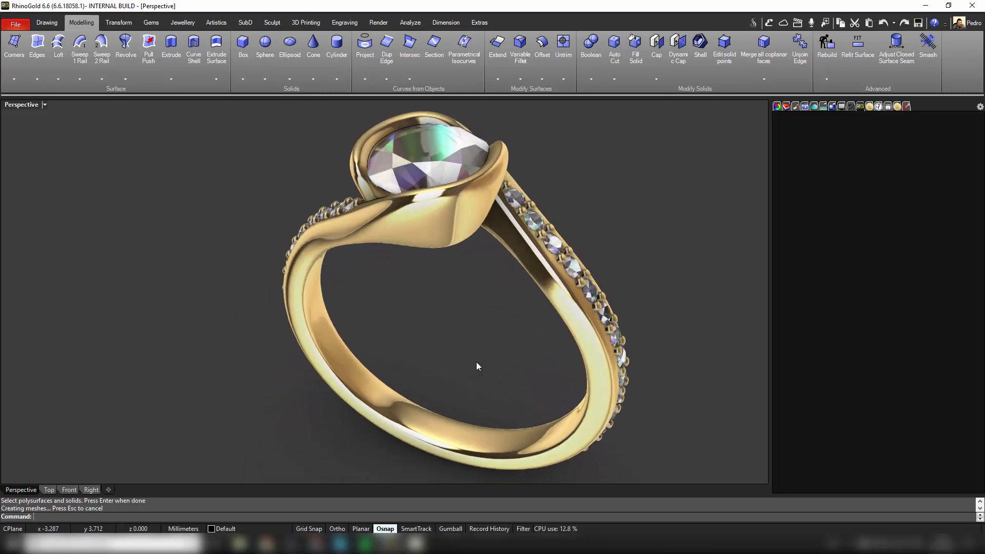